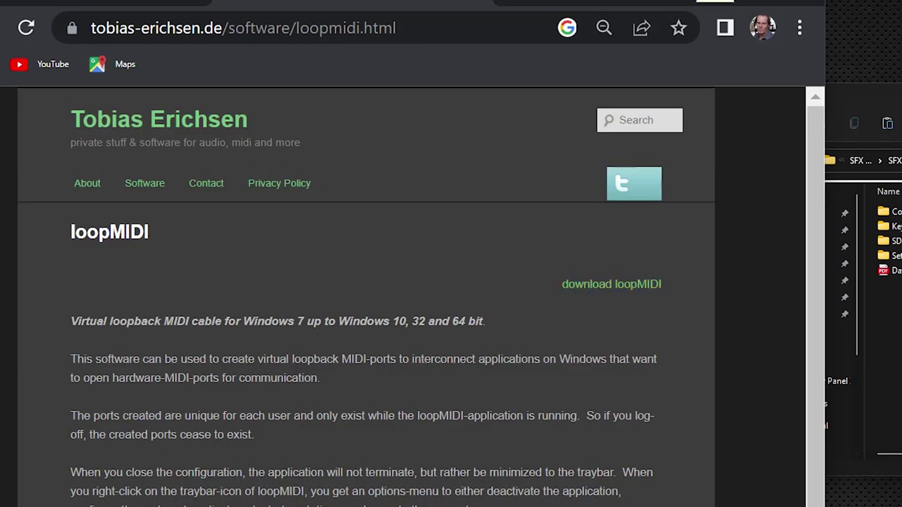
Minimize Chrome with Win+Down to bring the loopMIDI window back into view.
{"action": "key", "text": "super+Down"}
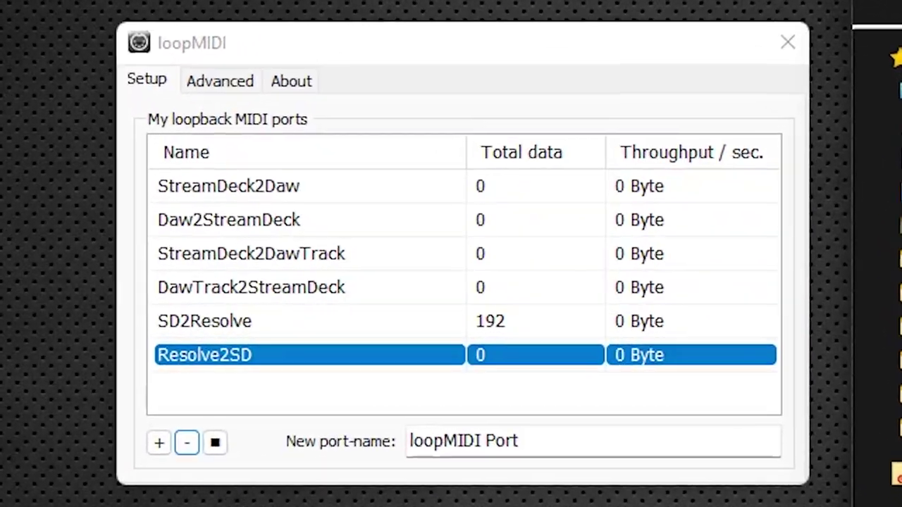
Replace the default port name with ColorPanel_IN and add it as a new loopback port.
{"action": "left_click", "coordinate": [346, 34]}
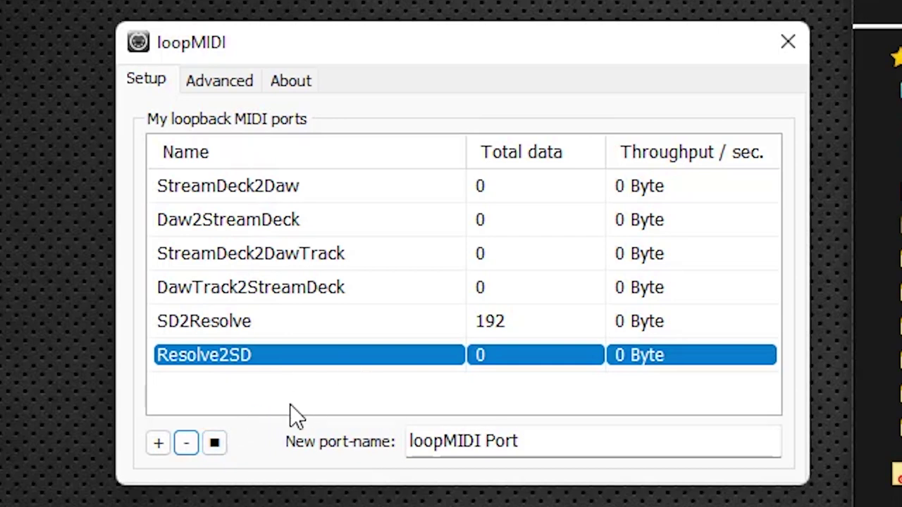
{"action": "left_click", "coordinate": [542, 441]}
{"action": "left_click_drag", "start_coordinate": [542, 441], "coordinate": [384, 427]}
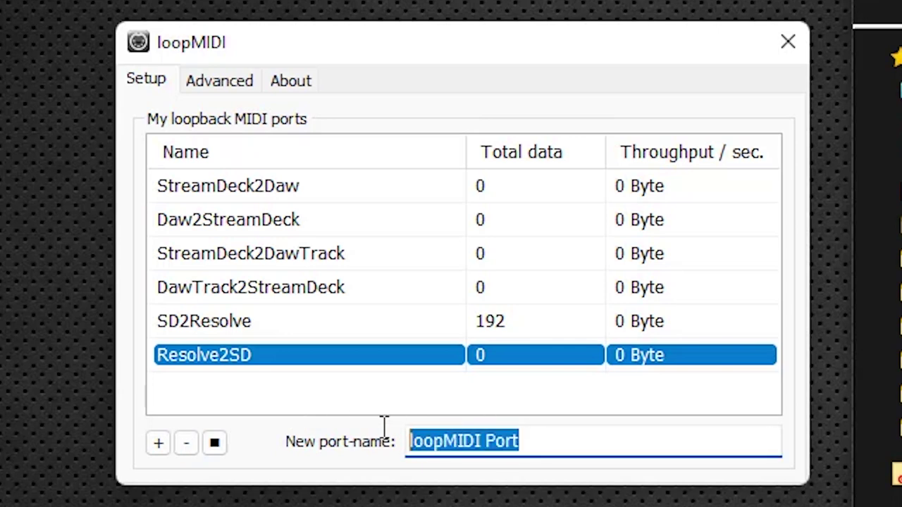
{"action": "key", "text": "BackSpace"}
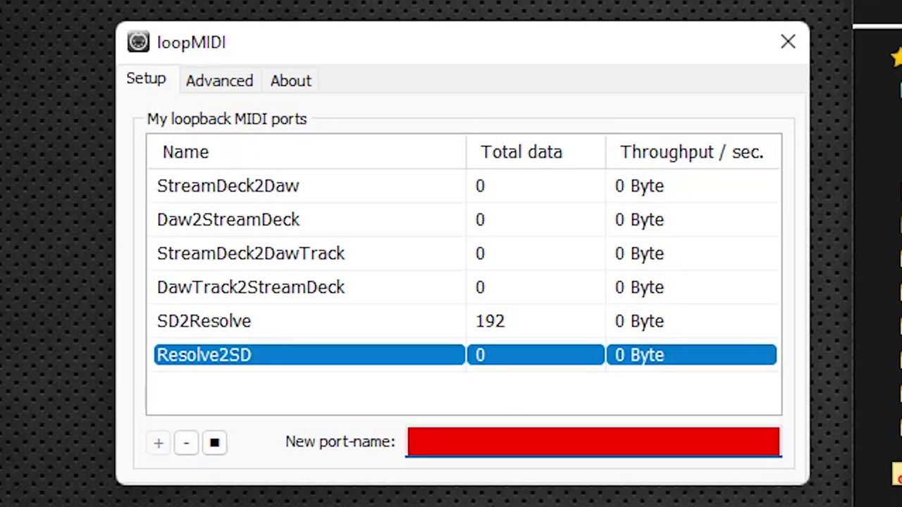
{"action": "type", "text": "ColorPanel_IN"}
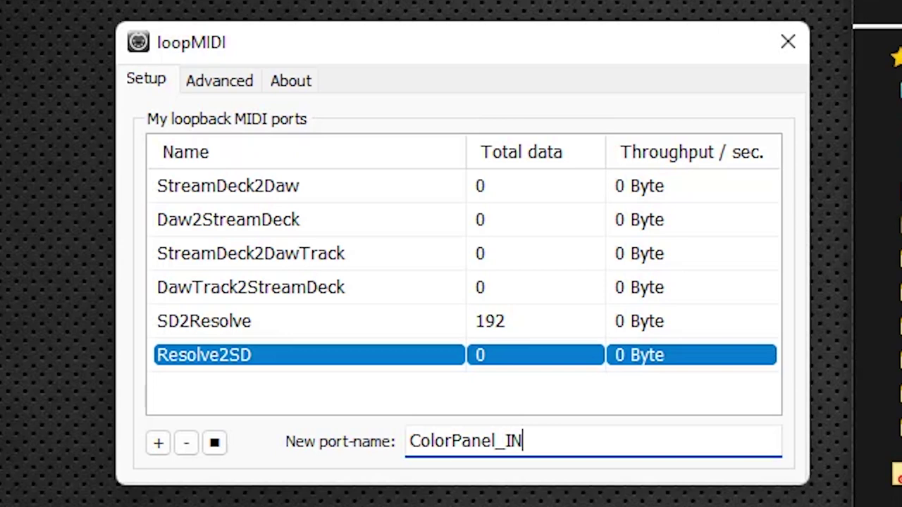
{"action": "left_click", "coordinate": [158, 441]}
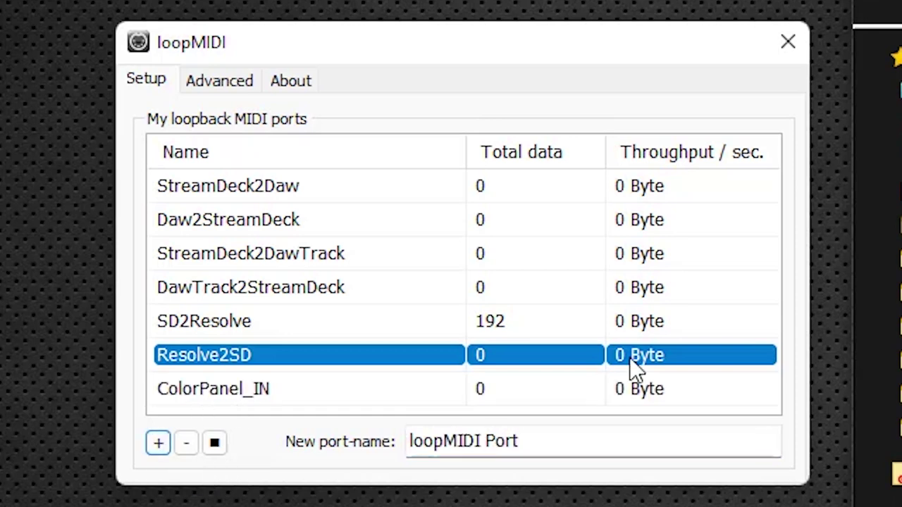
Add a ColorPanel_OUT loopback port and move the loopMIDI window to the bottom right.
{"action": "left_click_drag", "start_coordinate": [570, 437], "coordinate": [356, 433]}
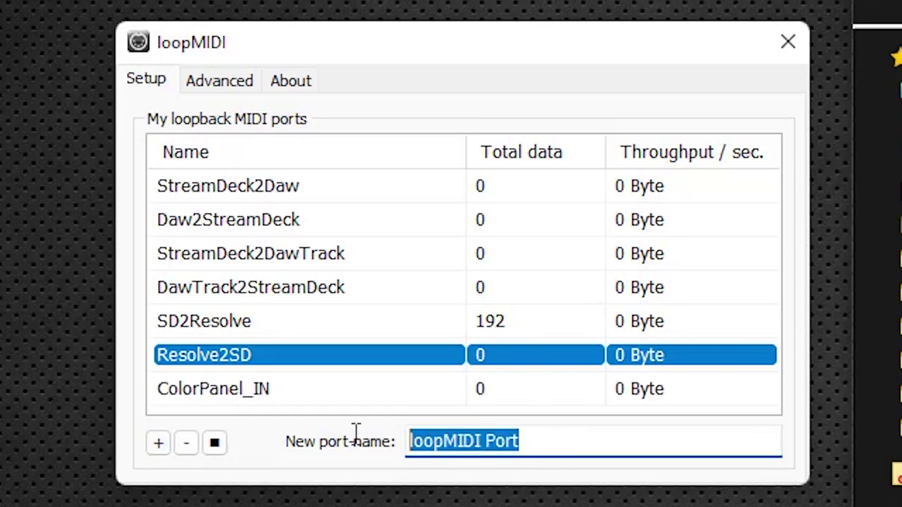
{"action": "type", "text": "C"}
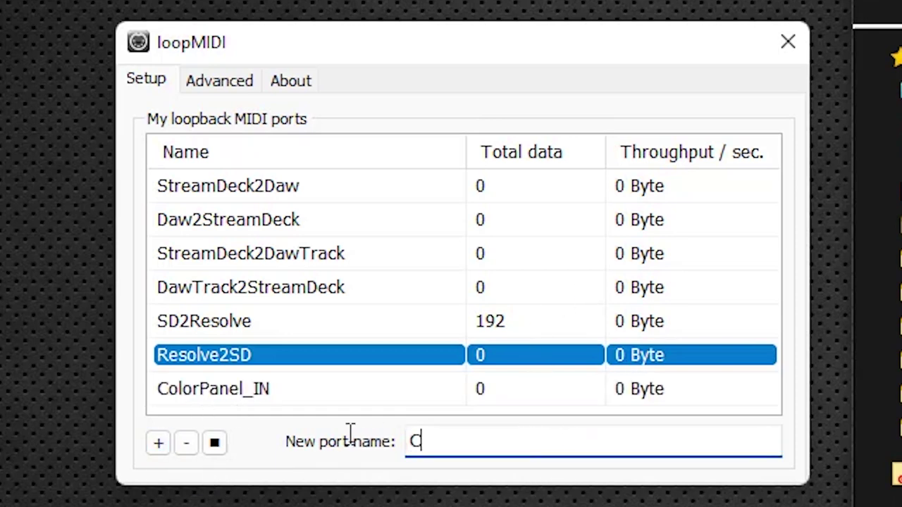
{"action": "type", "text": "olorPanel"}
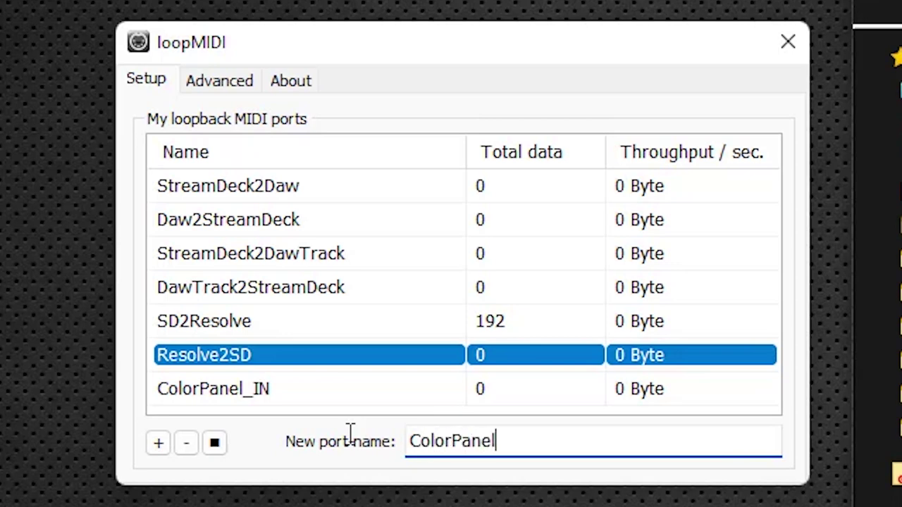
{"action": "type", "text": "_OUT"}
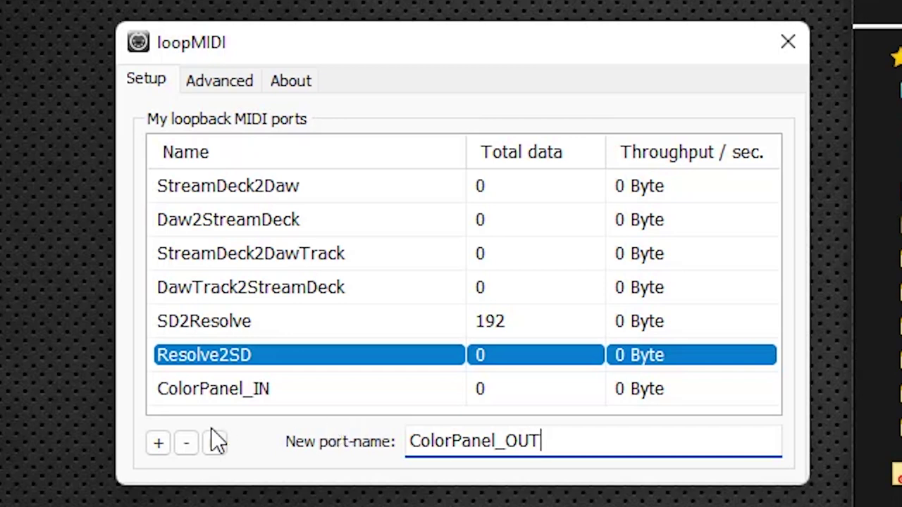
{"action": "left_click", "coordinate": [160, 444]}
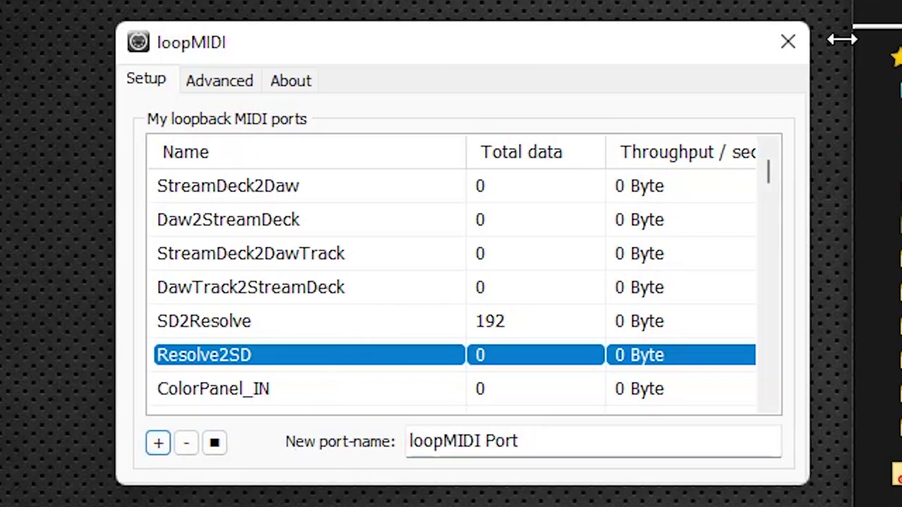
{"action": "left_click_drag", "start_coordinate": [768, 170], "coordinate": [743, 423]}
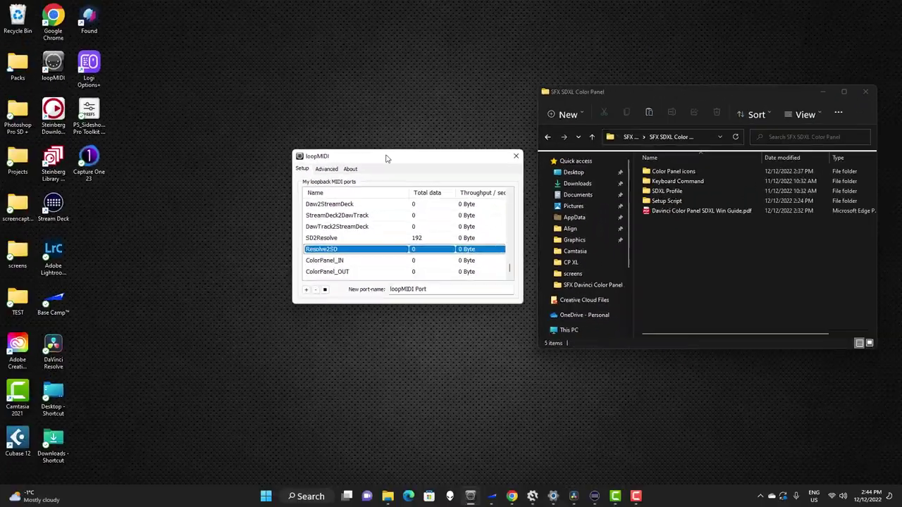
{"action": "left_click_drag", "start_coordinate": [387, 157], "coordinate": [790, 481]}
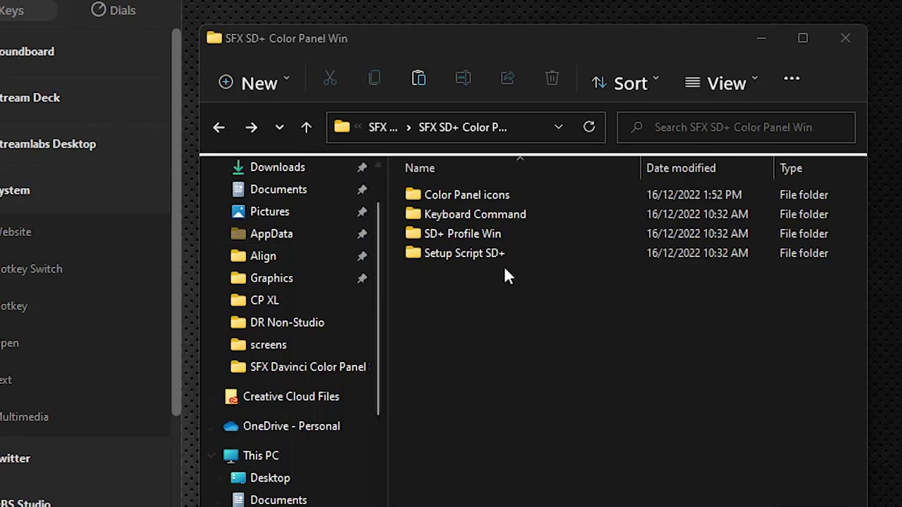
Look inside the Setup Script SD+ folder, then go back and pin it to Quick access.
{"action": "double_click", "coordinate": [432, 255]}
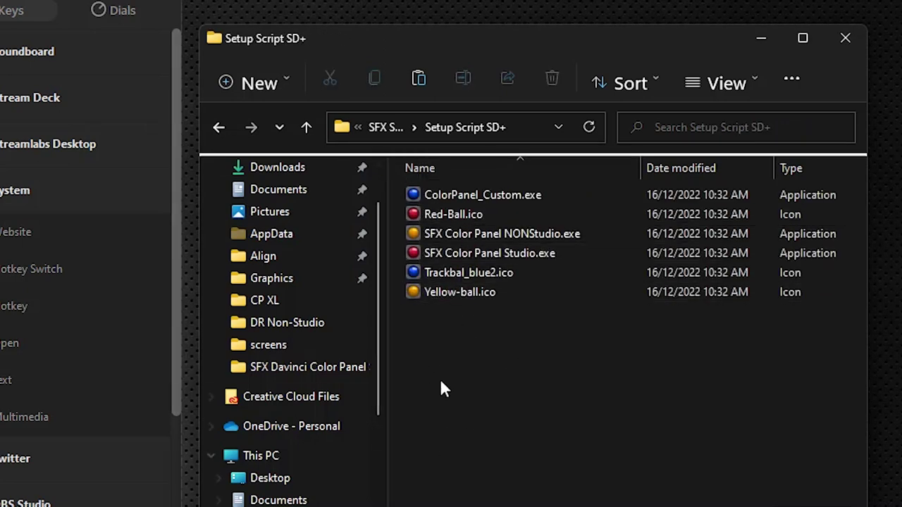
{"action": "left_click", "coordinate": [218, 125]}
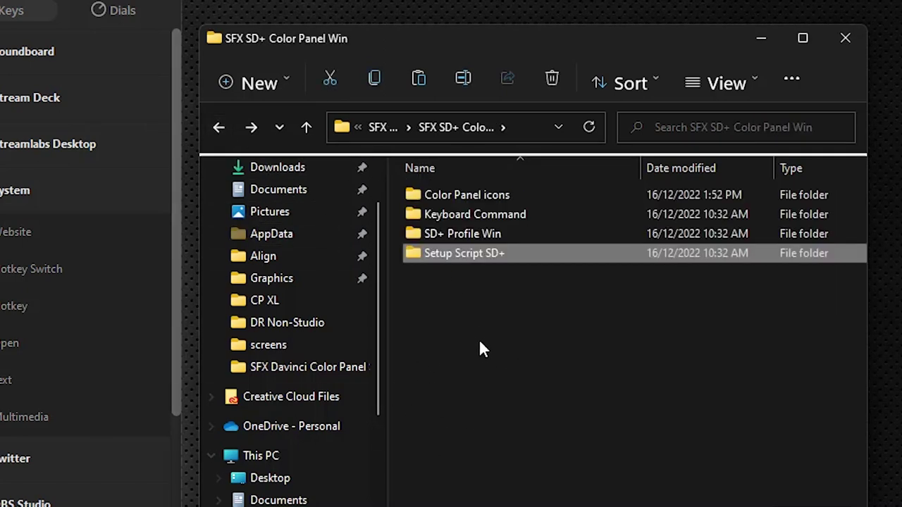
{"action": "left_click", "coordinate": [449, 295]}
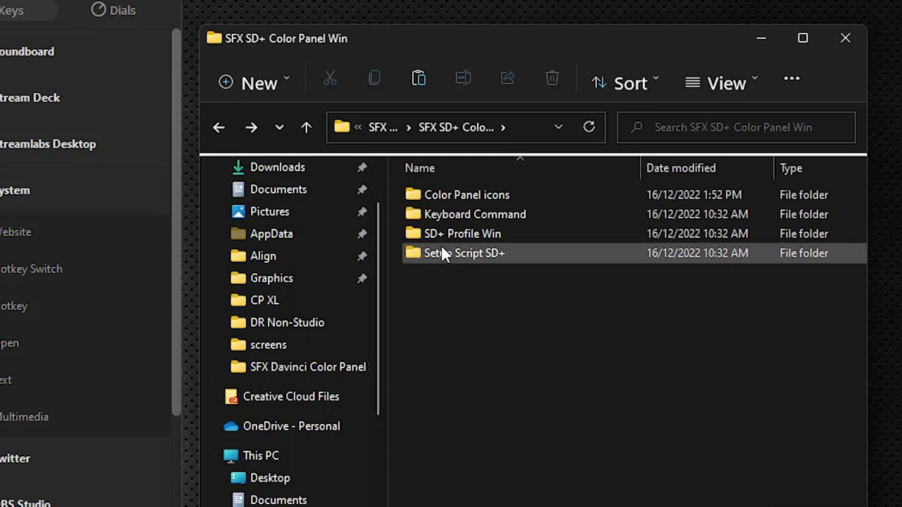
{"action": "left_click", "coordinate": [442, 251]}
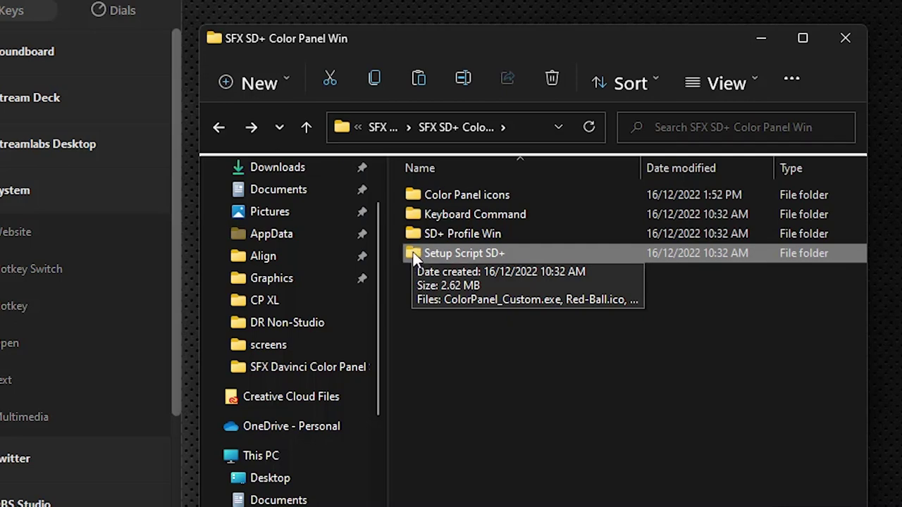
{"action": "mouse_move", "coordinate": [414, 255]}
{"action": "left_mouse_down"}
{"action": "mouse_move", "coordinate": [266, 185]}
{"action": "mouse_move", "coordinate": [286, 198]}
{"action": "mouse_move", "coordinate": [279, 240]}
{"action": "mouse_move", "coordinate": [448, 297]}
{"action": "mouse_move", "coordinate": [409, 258]}
{"action": "left_mouse_up"}
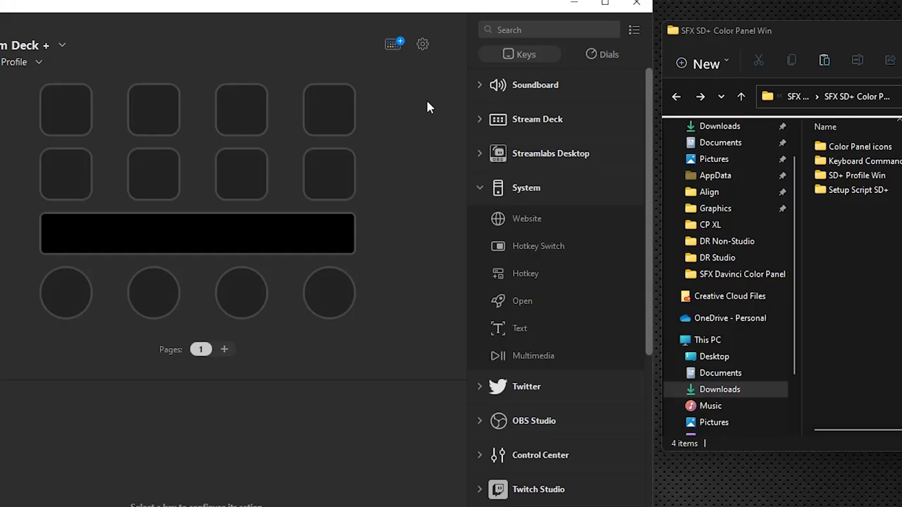
{"action": "left_click", "coordinate": [392, 44]}
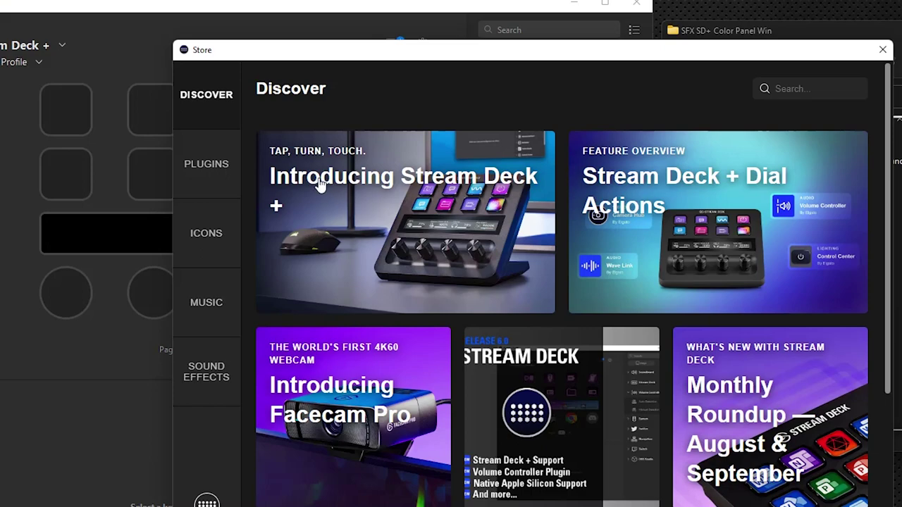
{"action": "left_click", "coordinate": [204, 169]}
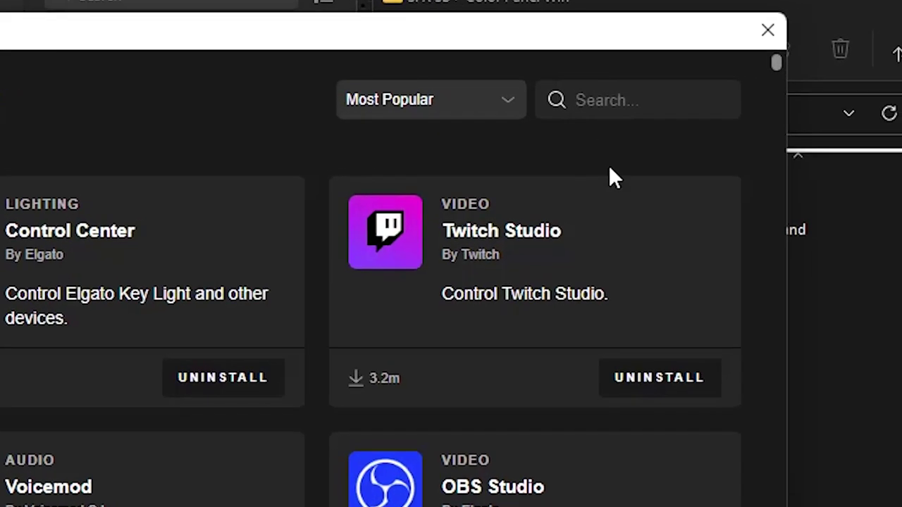
{"action": "type", "text": "midi"}
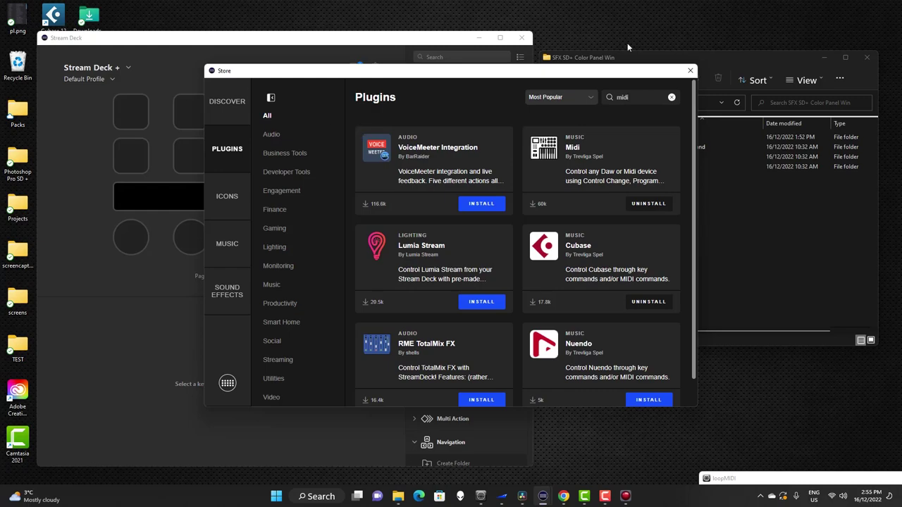
{"action": "left_click", "coordinate": [690, 71]}
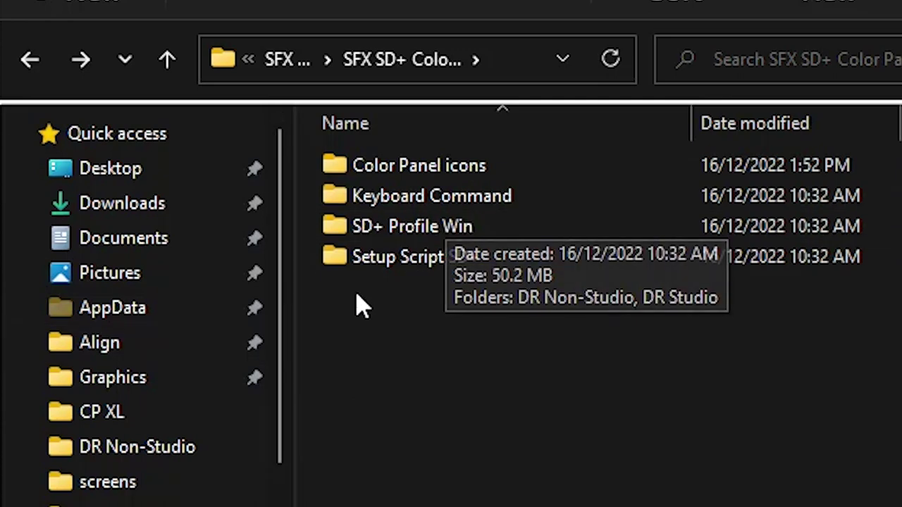
Open SD+ Profile Win > DR Studio and enlarge the window to show all 18 profiles.
{"action": "mouse_move", "coordinate": [392, 232]}
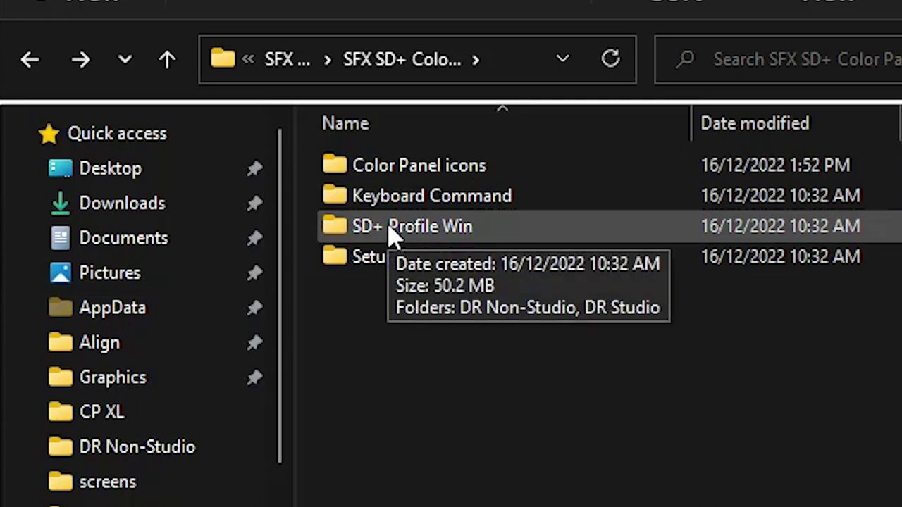
{"action": "double_click", "coordinate": [390, 232]}
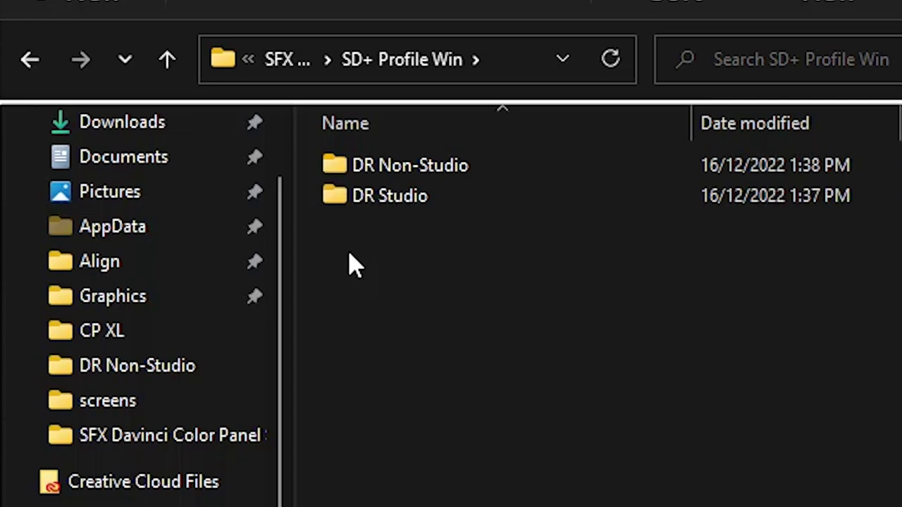
{"action": "double_click", "coordinate": [367, 196]}
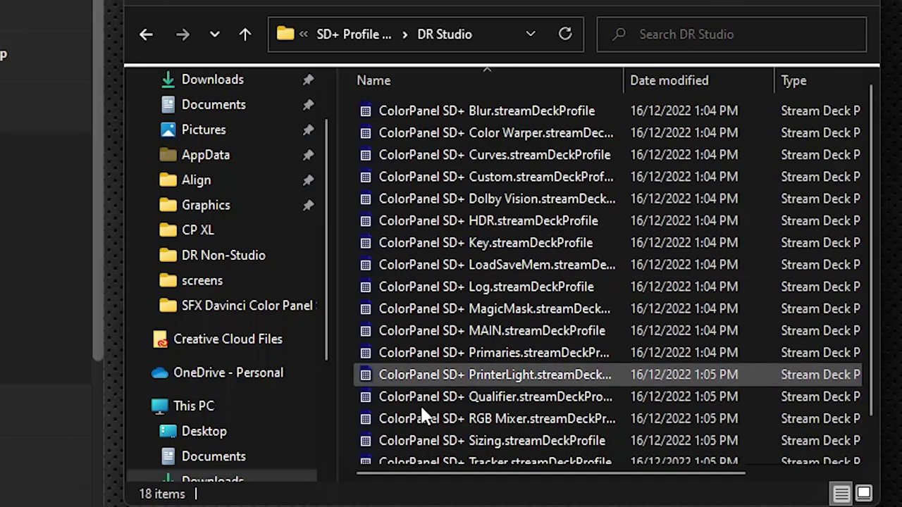
{"action": "left_click_drag", "start_coordinate": [752, 502], "coordinate": [751, 506]}
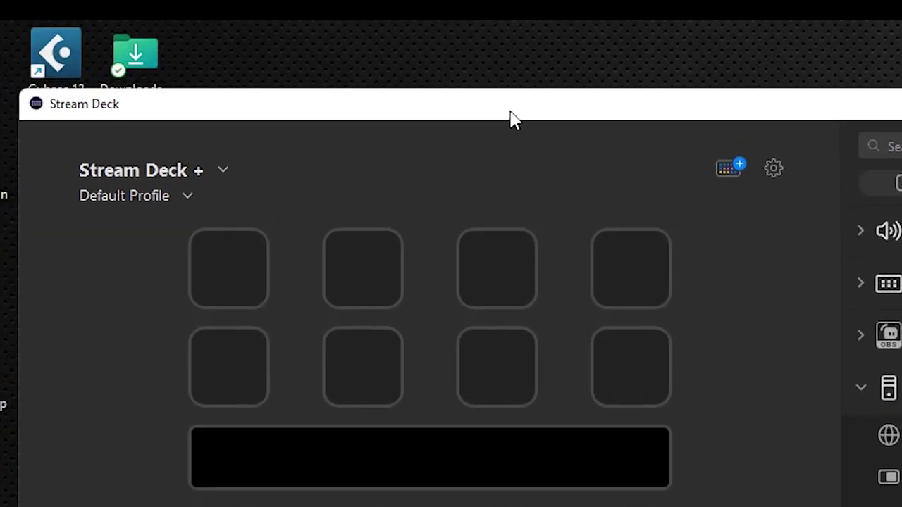
Confirm Stream Deck + as the device being configured in the device dropdown.
{"action": "left_click", "coordinate": [190, 107]}
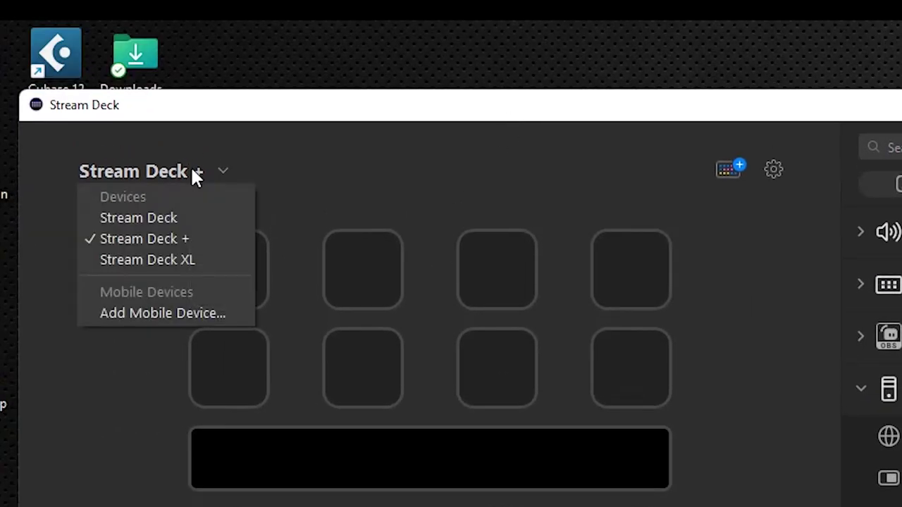
{"action": "left_click", "coordinate": [196, 239]}
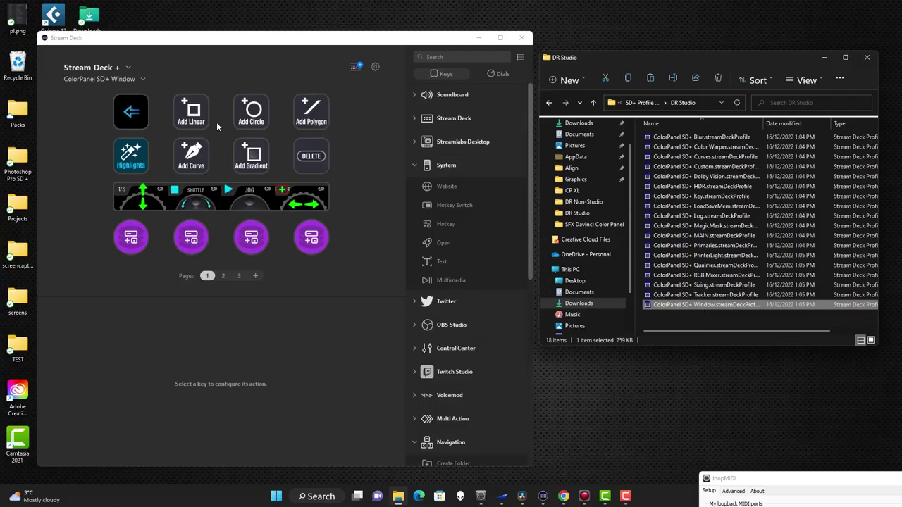
{"action": "left_click", "coordinate": [139, 77]}
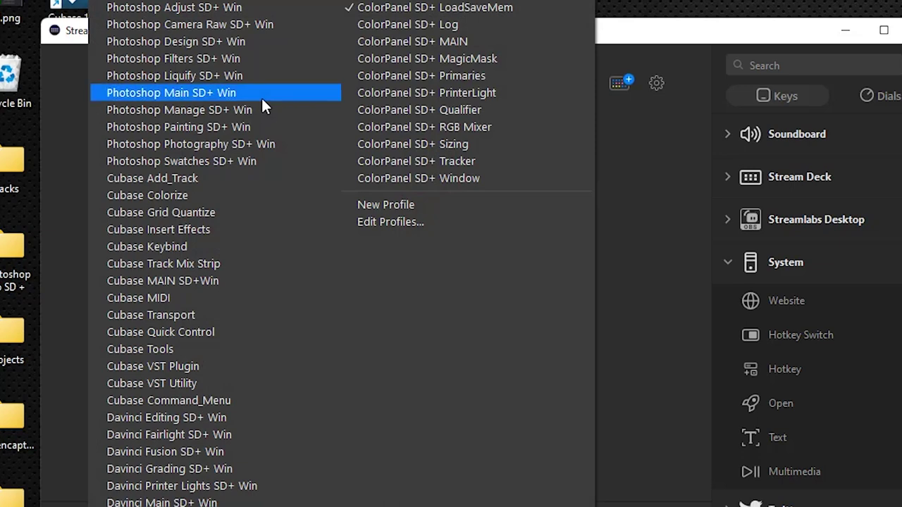
{"action": "left_click", "coordinate": [239, 25]}
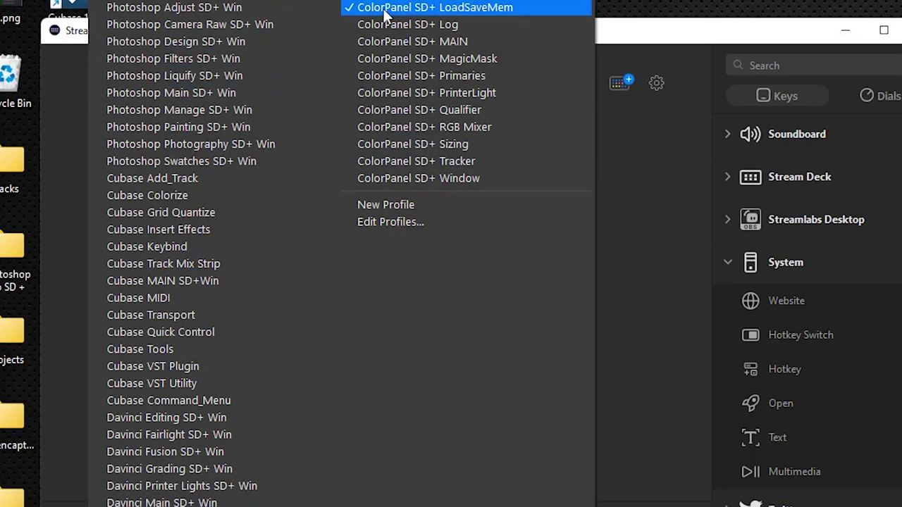
{"action": "left_click", "coordinate": [396, 47]}
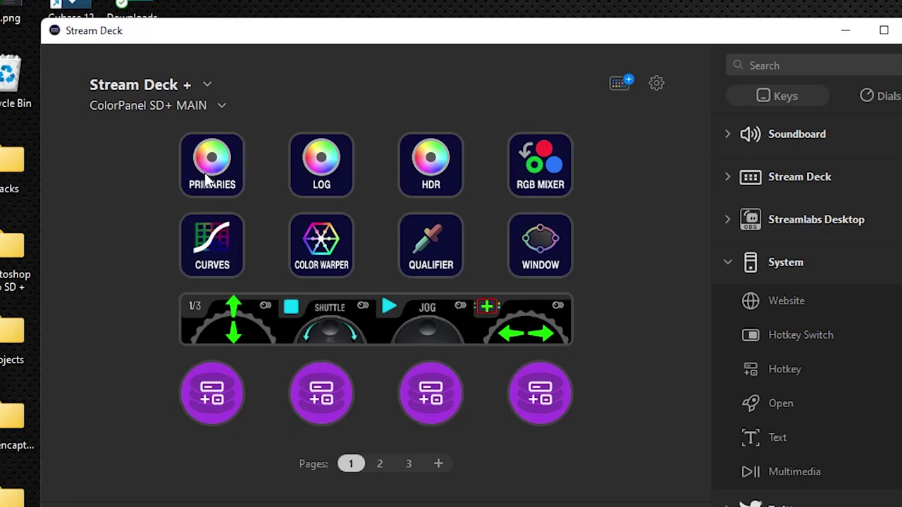
Inspect the HDR key's profile-switch and MIDI script steps, then open the PRIMARIES key's multi-action.
{"action": "double_click", "coordinate": [431, 163]}
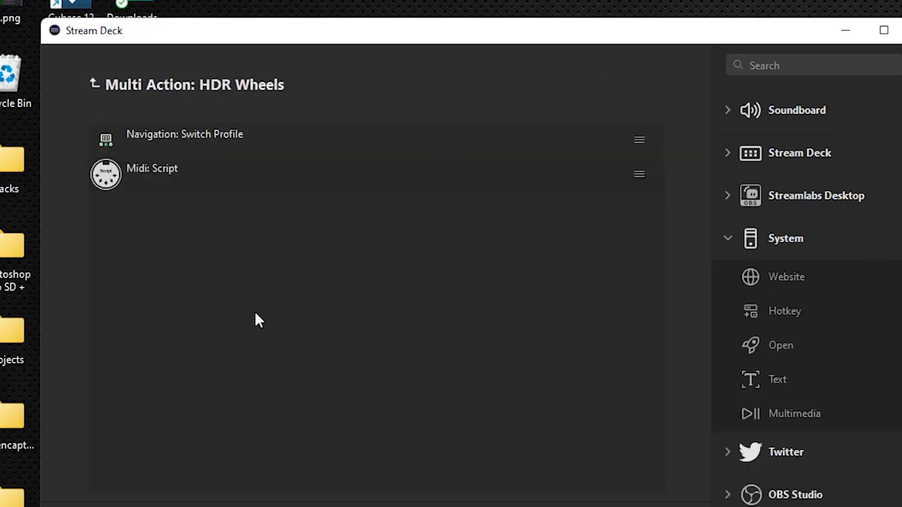
{"action": "left_click", "coordinate": [176, 141]}
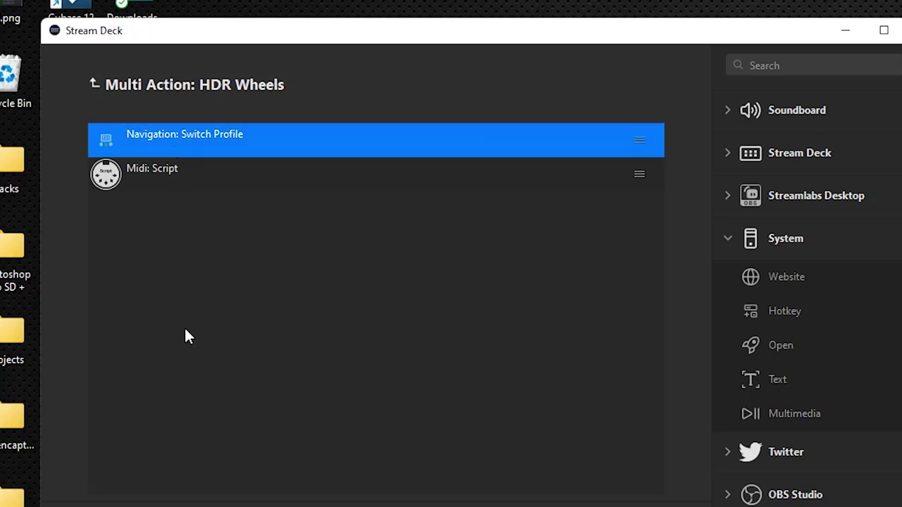
{"action": "left_click", "coordinate": [152, 173]}
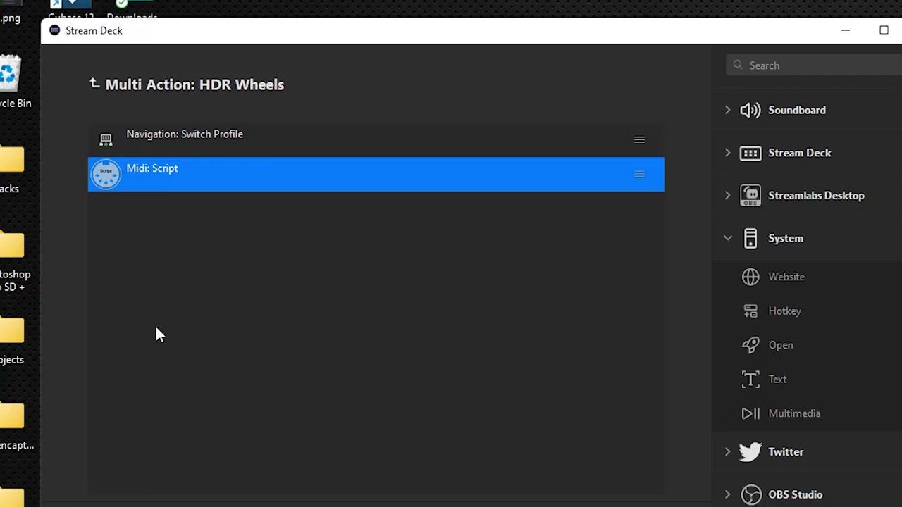
{"action": "left_click", "coordinate": [127, 85]}
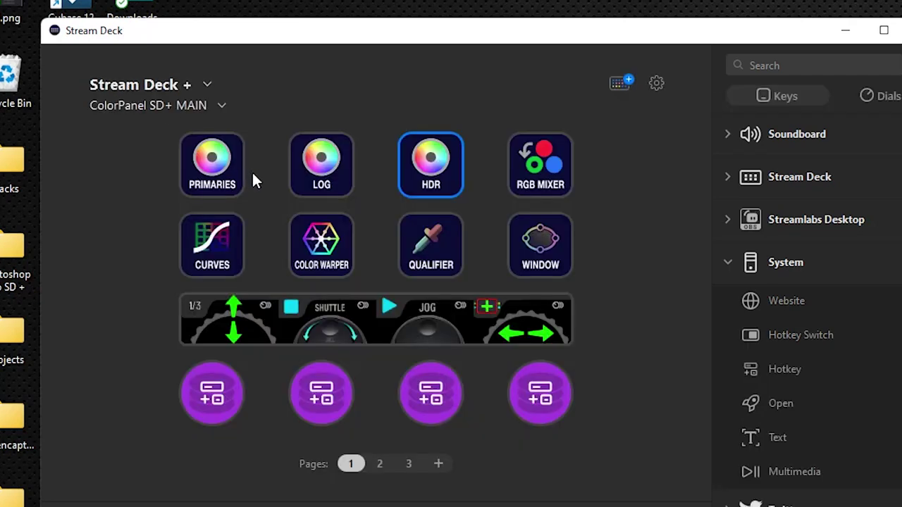
{"action": "left_click", "coordinate": [209, 183]}
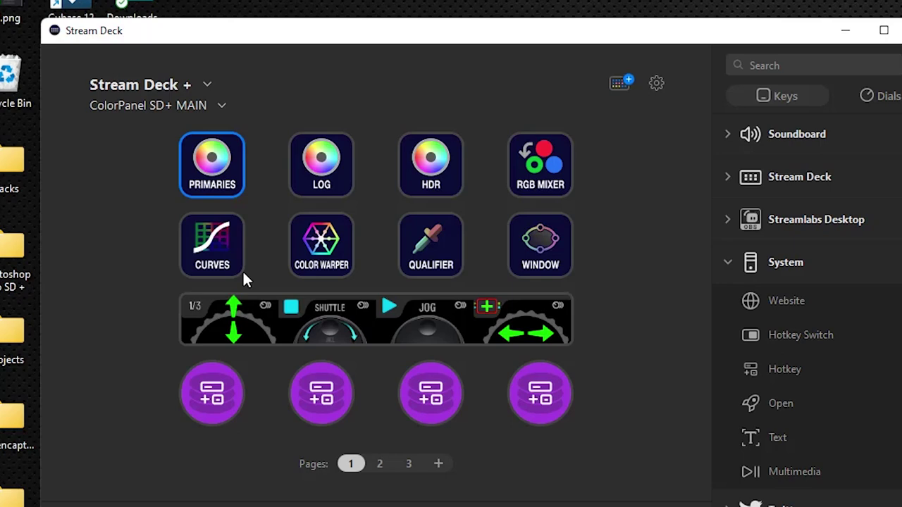
{"action": "double_click", "coordinate": [217, 171]}
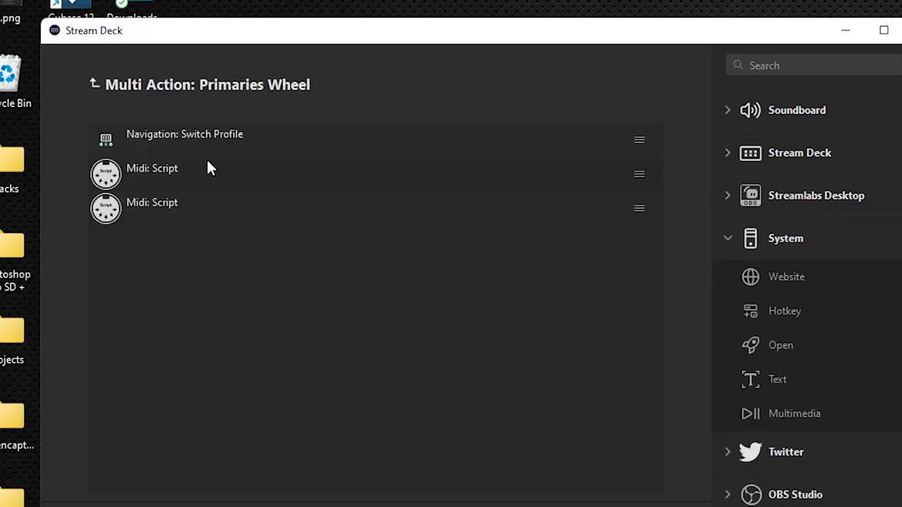
Point the Primaries and Log keys' Switch Profile steps to ColorPanel SD+ Primaries and ColorPanel SD+ Log.
{"action": "left_click", "coordinate": [195, 134]}
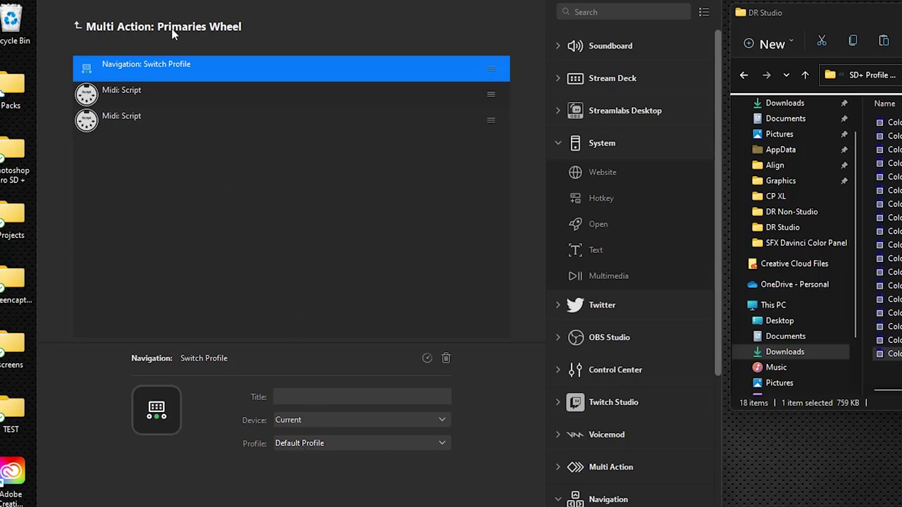
{"action": "left_click", "coordinate": [310, 442]}
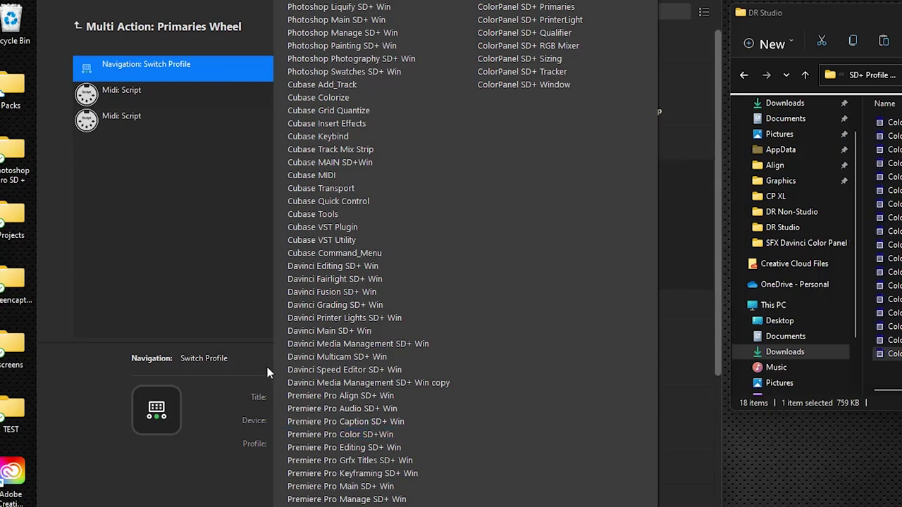
{"action": "left_click", "coordinate": [504, 8]}
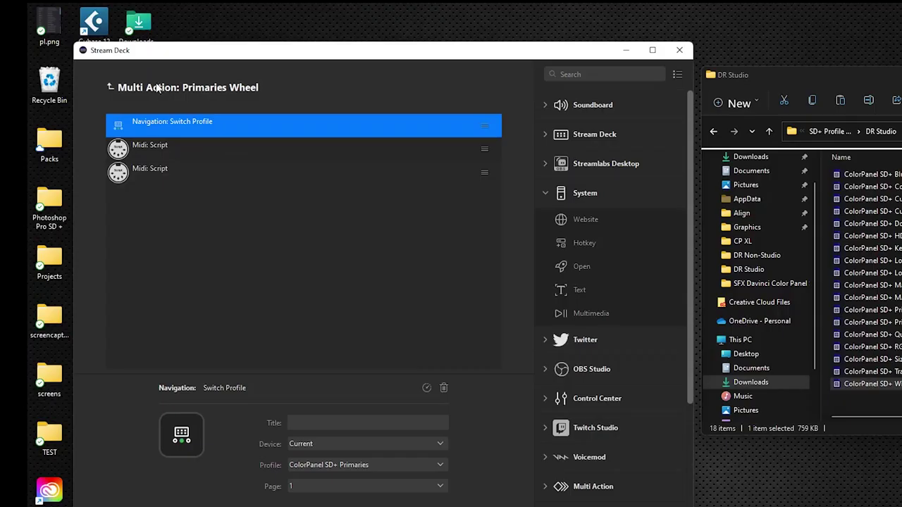
{"action": "left_click", "coordinate": [158, 88]}
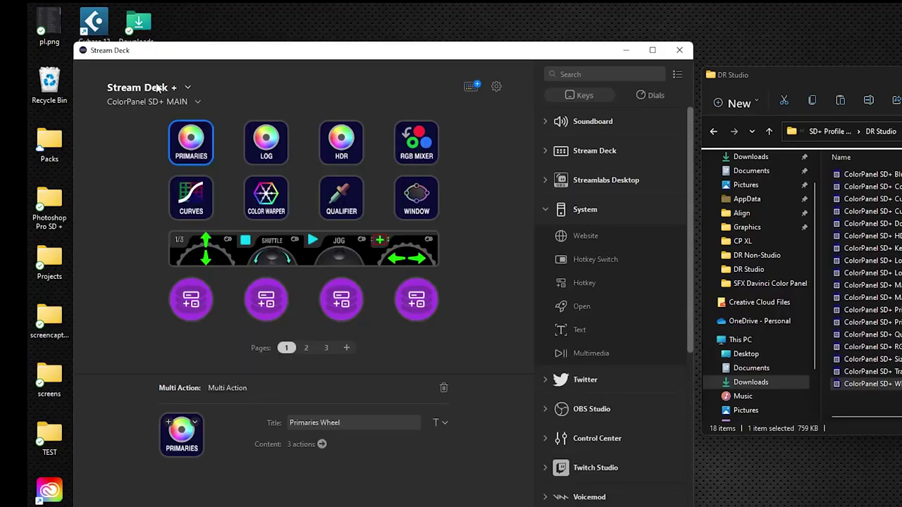
{"action": "double_click", "coordinate": [279, 155]}
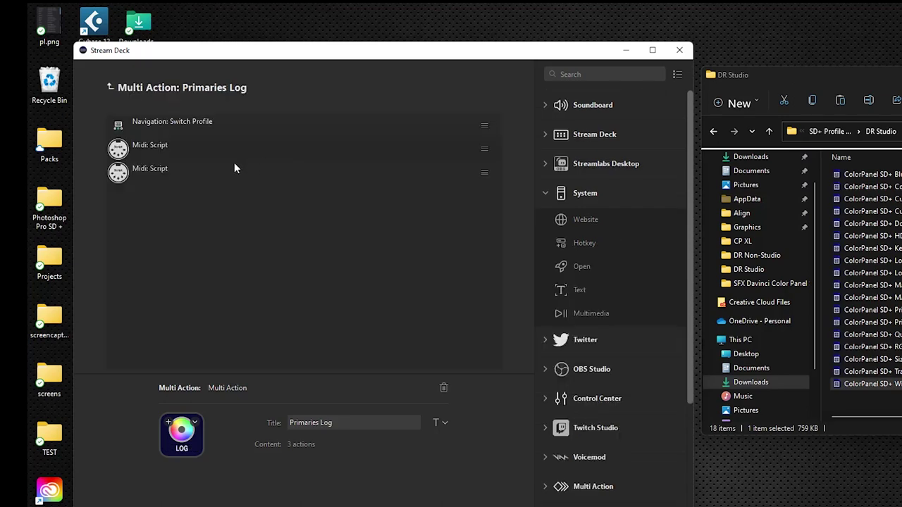
{"action": "left_click", "coordinate": [175, 123]}
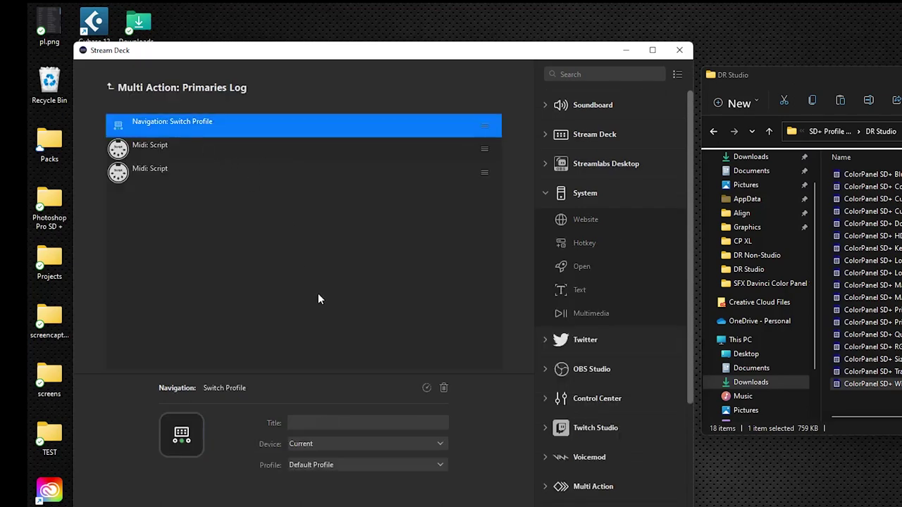
{"action": "left_click", "coordinate": [347, 466]}
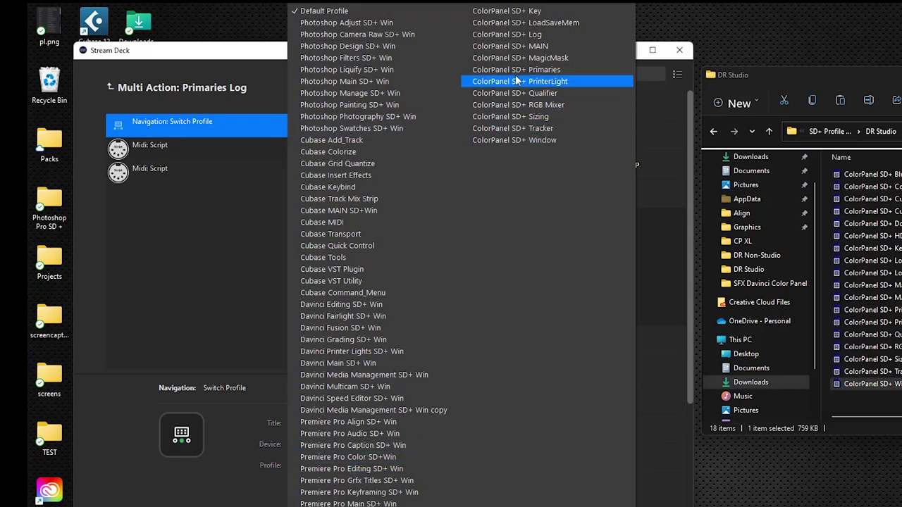
{"action": "left_click", "coordinate": [506, 34]}
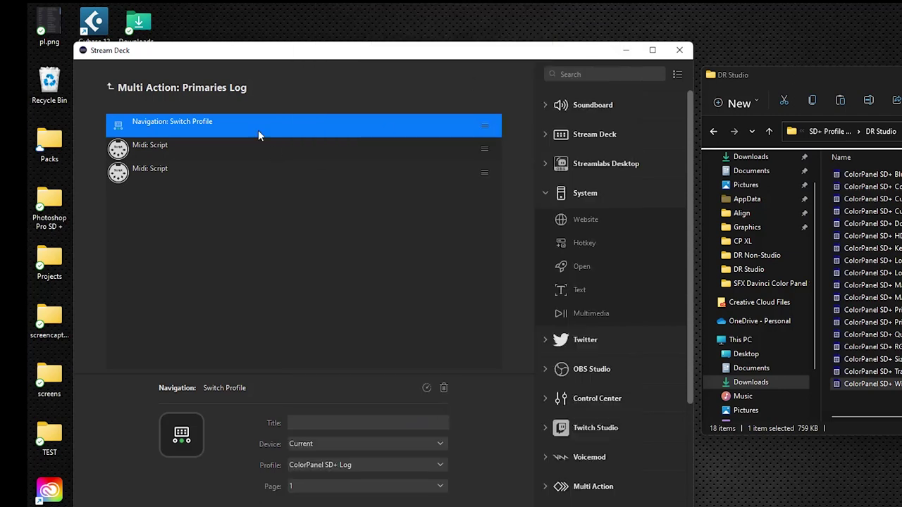
{"action": "left_click", "coordinate": [189, 89]}
Point the HDR and RGB Mixer keys to ColorPanel SD+ HDR and ColorPanel SD+ RGB Mixer.
{"action": "double_click", "coordinate": [354, 138]}
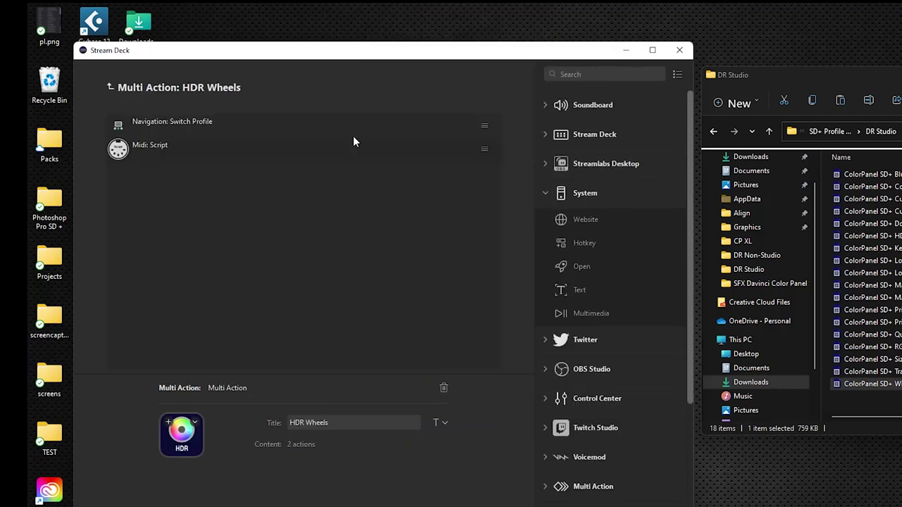
{"action": "left_click", "coordinate": [209, 124]}
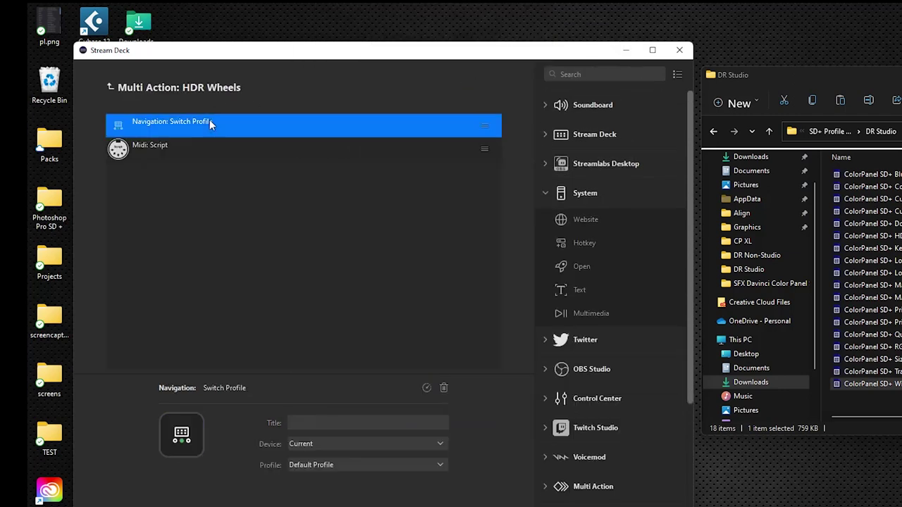
{"action": "left_click", "coordinate": [349, 462]}
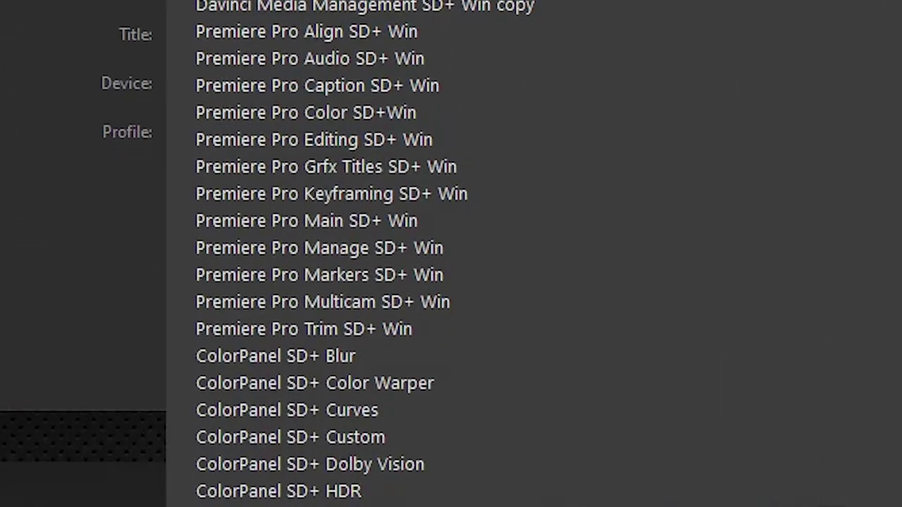
{"action": "left_click", "coordinate": [387, 493]}
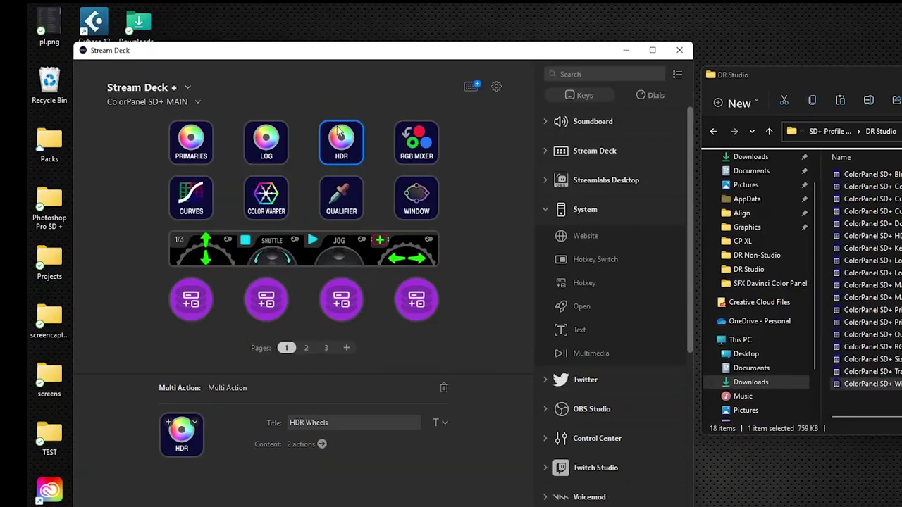
{"action": "double_click", "coordinate": [400, 141]}
{"action": "left_click", "coordinate": [184, 125]}
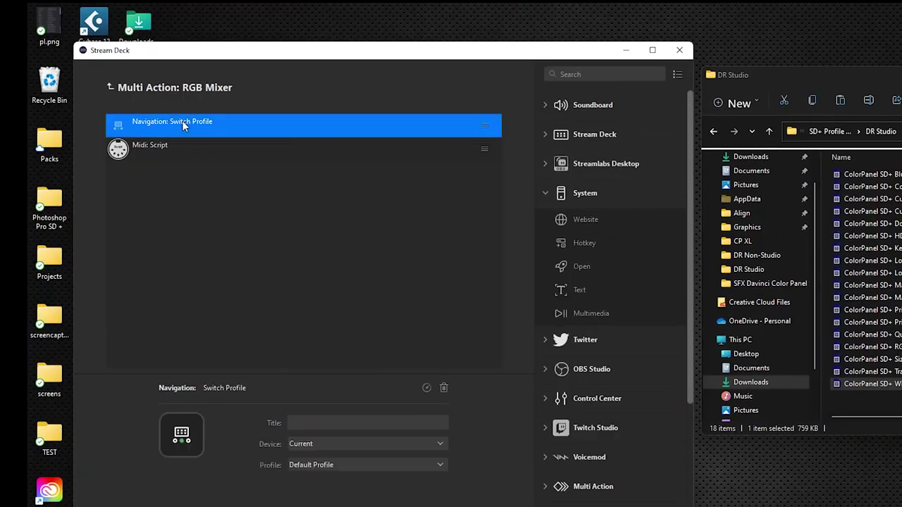
{"action": "left_click", "coordinate": [336, 464]}
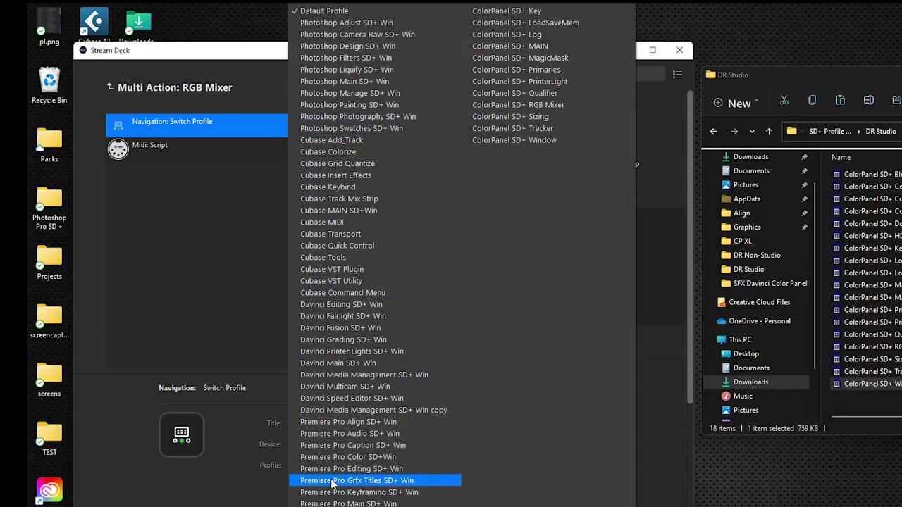
{"action": "left_click", "coordinate": [515, 104]}
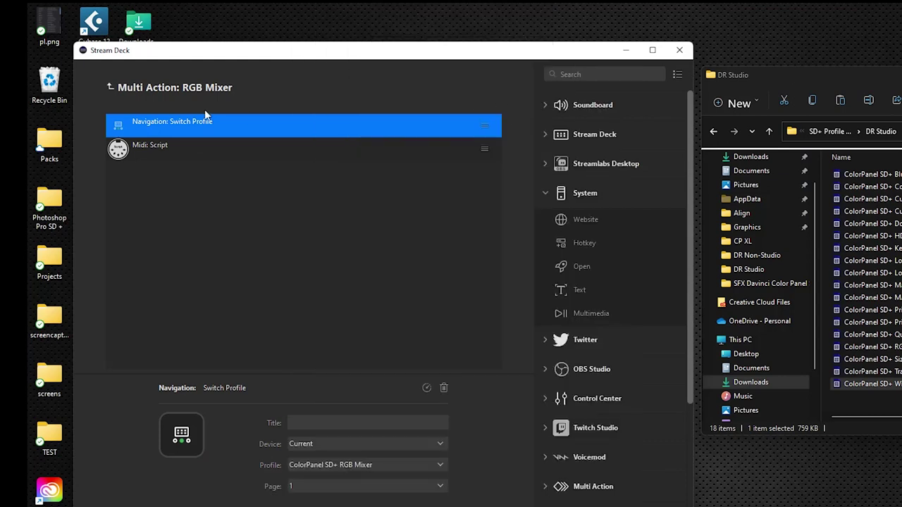
{"action": "left_click", "coordinate": [206, 88]}
Point the Curves and Color Warper keys to ColorPanel SD+ Curves and ColorPanel SD+ Color Warper.
{"action": "double_click", "coordinate": [187, 211]}
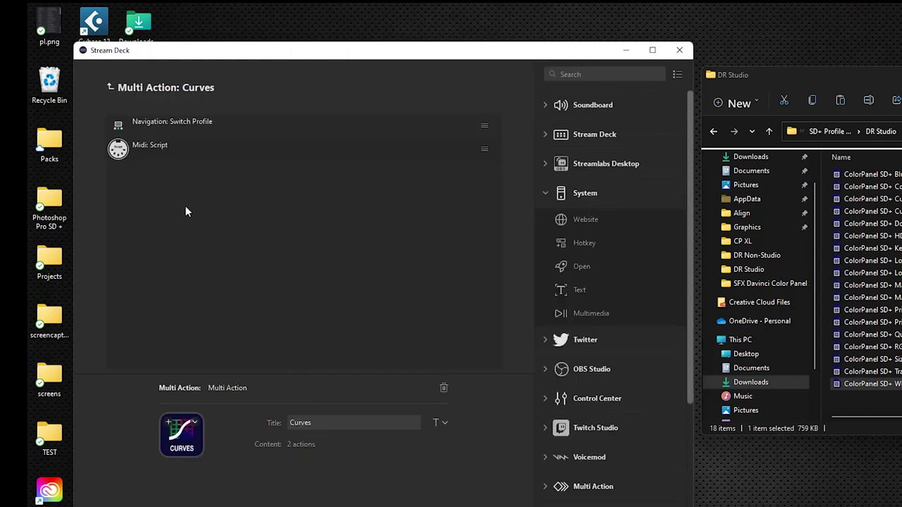
{"action": "left_click", "coordinate": [197, 125]}
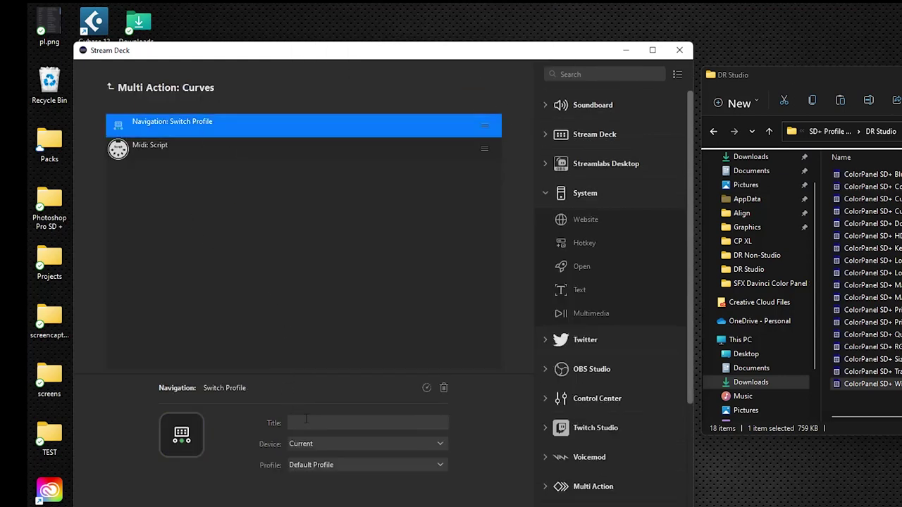
{"action": "left_click", "coordinate": [324, 463]}
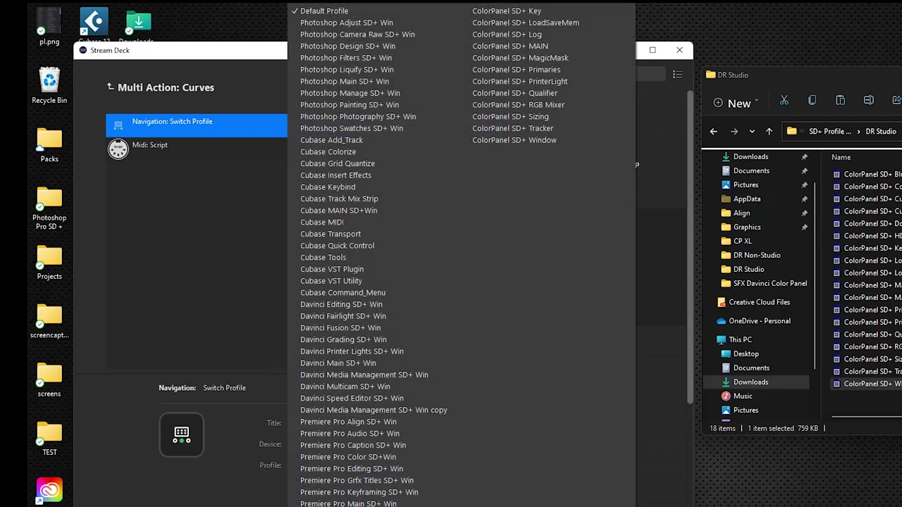
{"action": "left_click", "coordinate": [338, 504]}
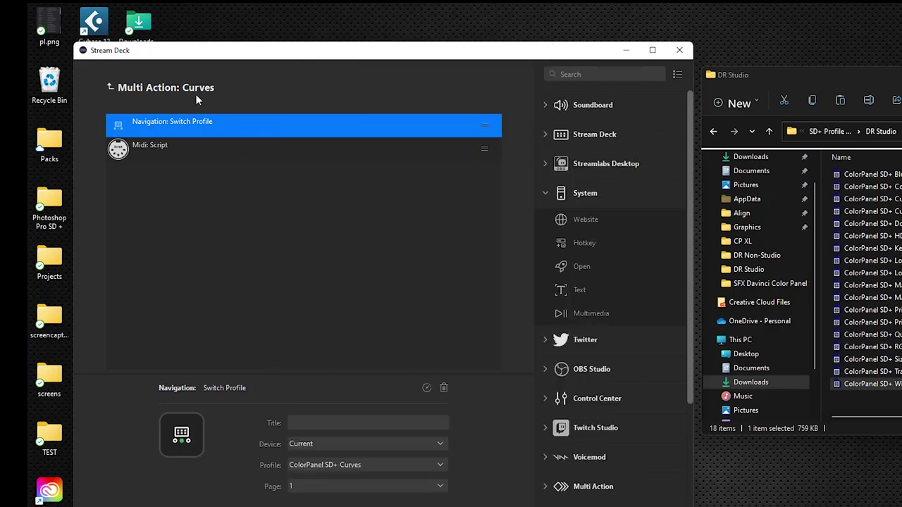
{"action": "left_click", "coordinate": [195, 93]}
{"action": "left_click", "coordinate": [268, 200]}
{"action": "double_click", "coordinate": [269, 199]}
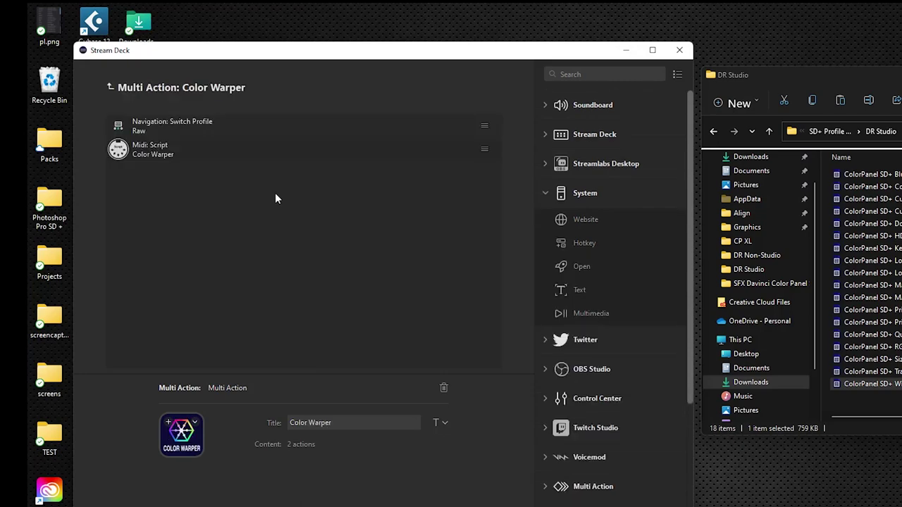
{"action": "left_click", "coordinate": [214, 126]}
{"action": "left_click", "coordinate": [346, 469]}
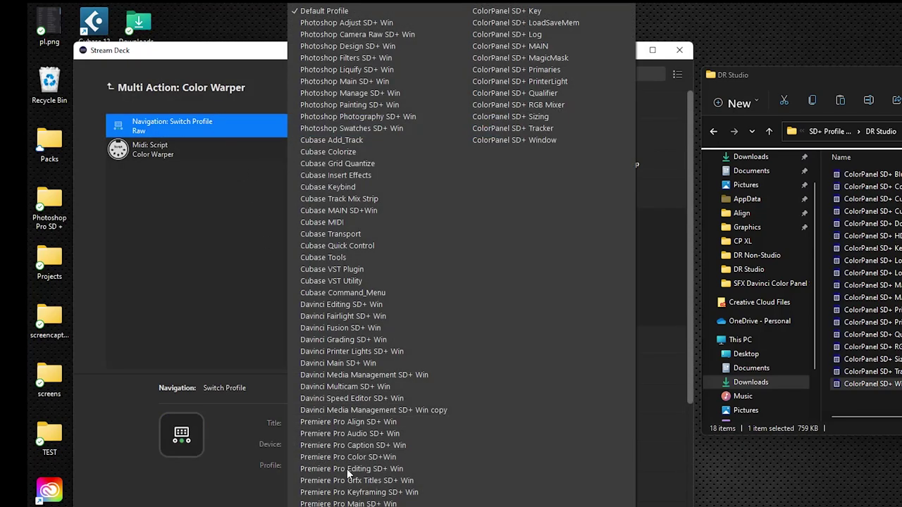
{"action": "left_click", "coordinate": [521, 21]}
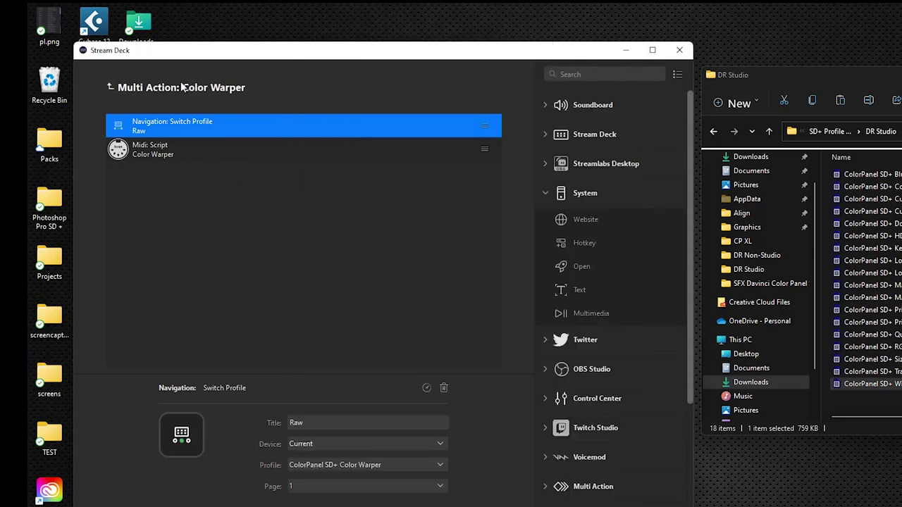
{"action": "left_click", "coordinate": [110, 86]}
Point the Qualifier and Window keys to ColorPanel SD+ Qualifier and ColorPanel SD+ Window.
{"action": "double_click", "coordinate": [341, 198]}
{"action": "left_click", "coordinate": [187, 124]}
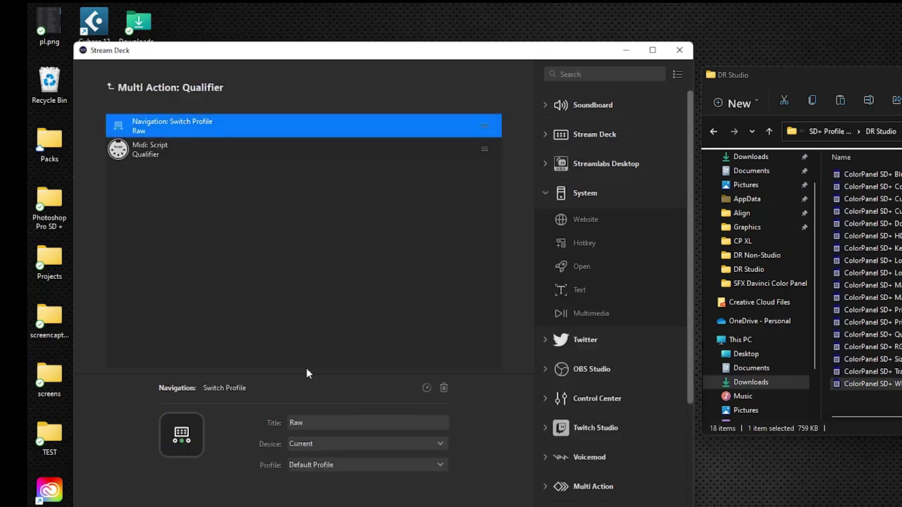
{"action": "left_click", "coordinate": [339, 463]}
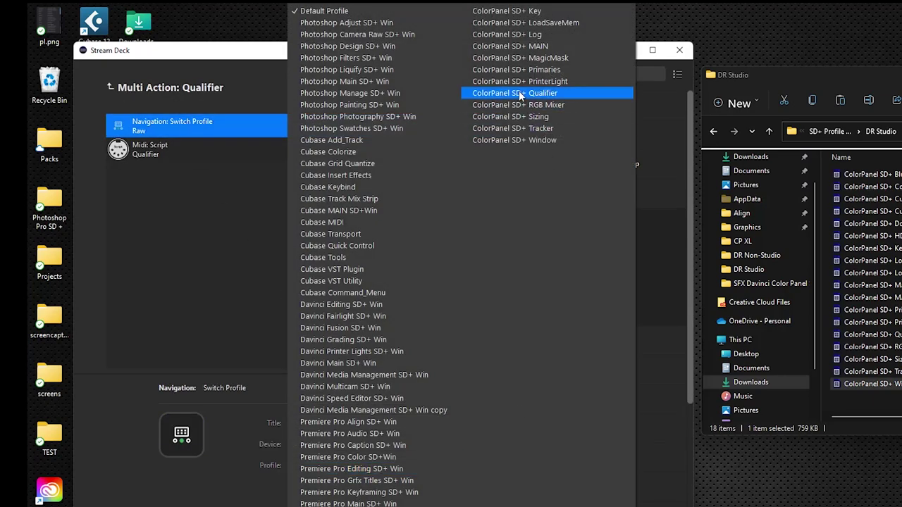
{"action": "left_click", "coordinate": [563, 94]}
{"action": "left_click", "coordinate": [110, 87]}
{"action": "double_click", "coordinate": [416, 198]}
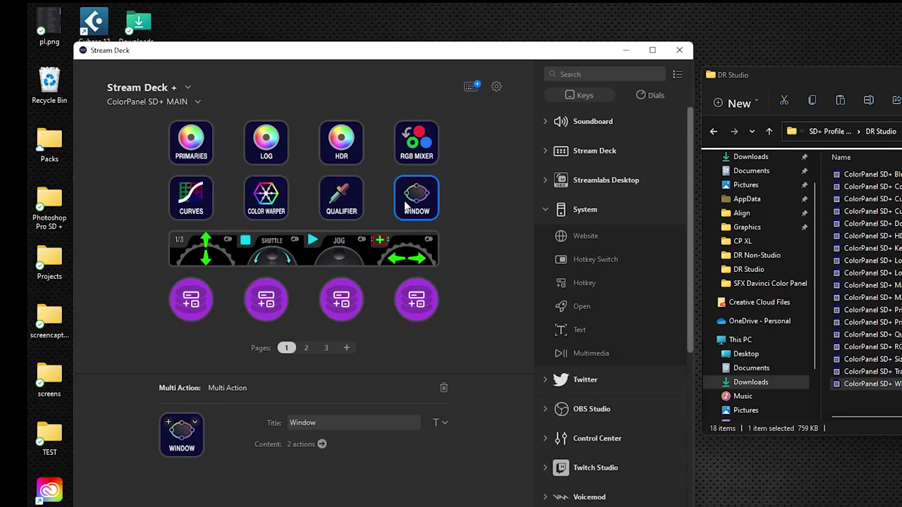
{"action": "left_click", "coordinate": [181, 125]}
{"action": "left_click", "coordinate": [340, 465]}
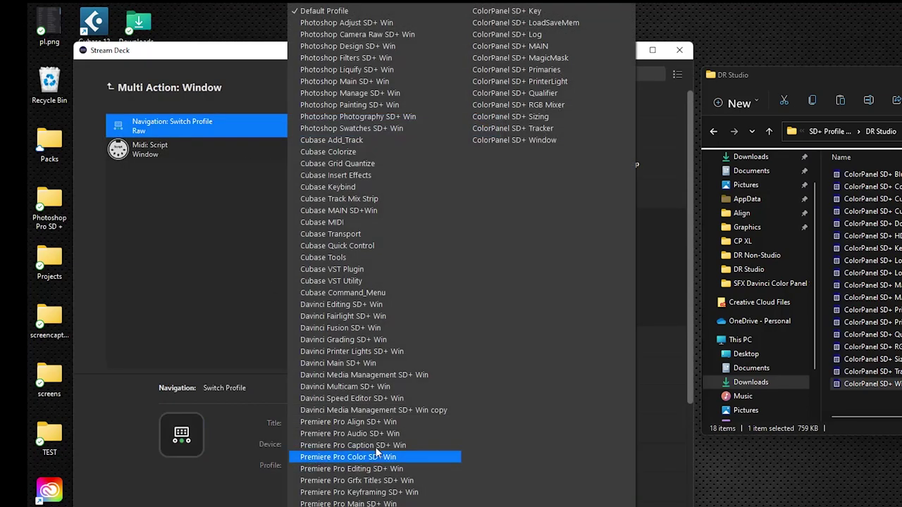
{"action": "left_click", "coordinate": [544, 140]}
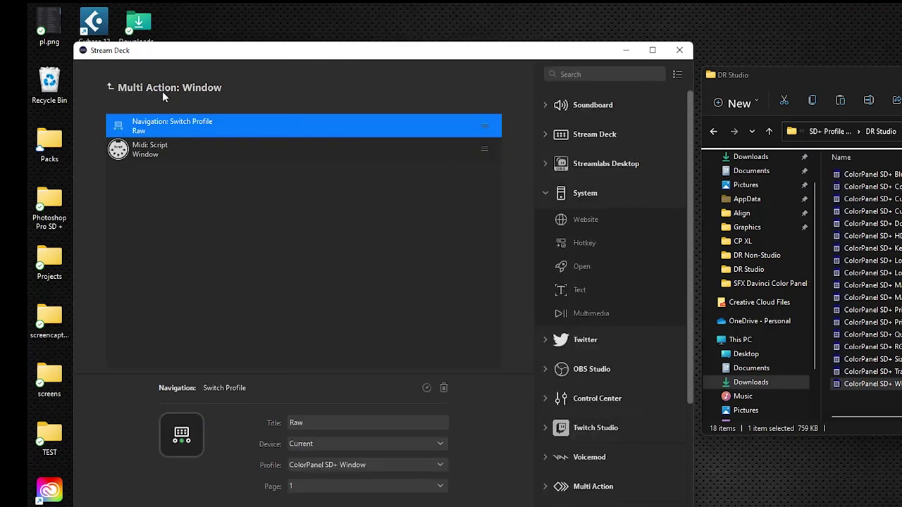
{"action": "left_click", "coordinate": [162, 88]}
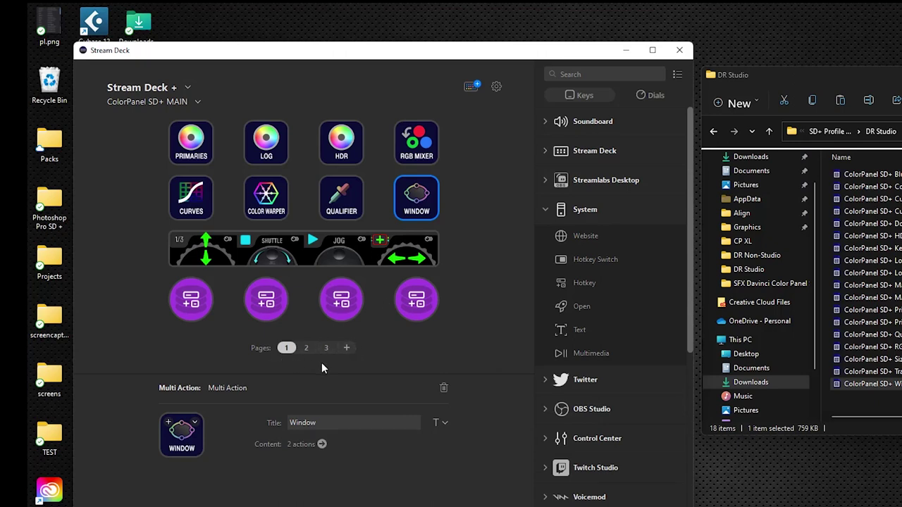
On page 2, point the Dolby Vision and Tracker keys to ColorPanel SD+ Dolby Vision and ColorPanel SD+ Tracker.
{"action": "left_click", "coordinate": [306, 348]}
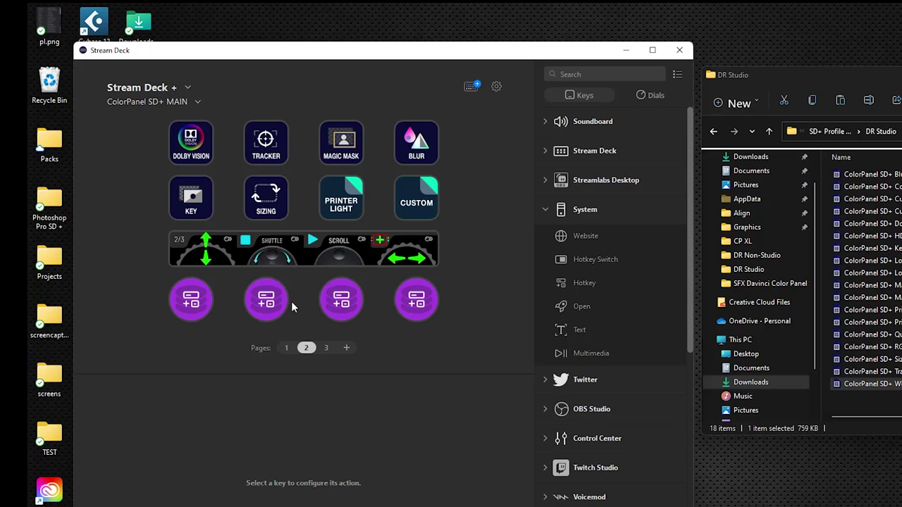
{"action": "left_click", "coordinate": [202, 157]}
{"action": "double_click", "coordinate": [177, 128]}
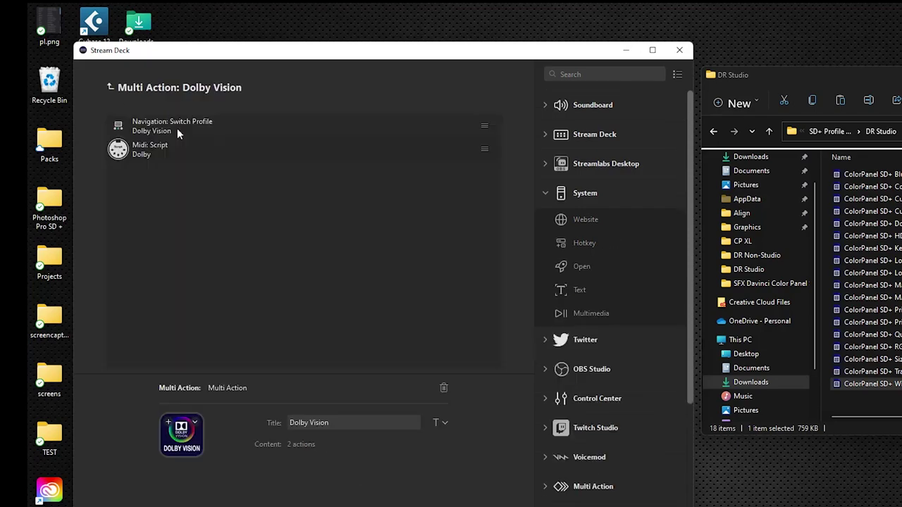
{"action": "left_click", "coordinate": [156, 130]}
{"action": "left_click", "coordinate": [324, 465]}
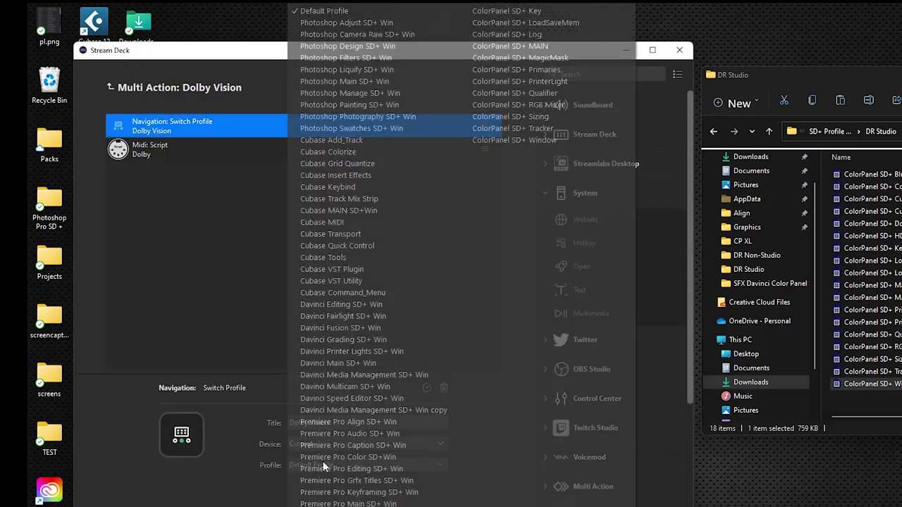
{"action": "left_click", "coordinate": [339, 504]}
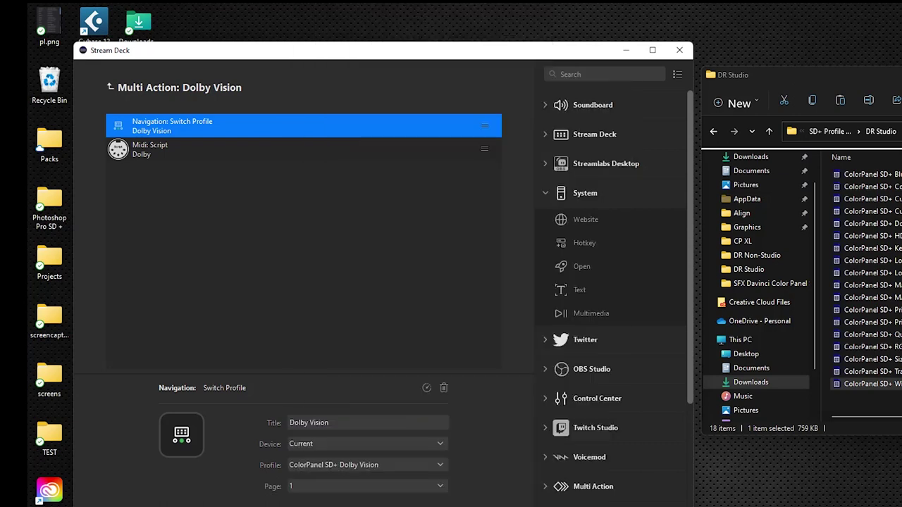
{"action": "left_click", "coordinate": [174, 88]}
{"action": "left_click", "coordinate": [266, 141]}
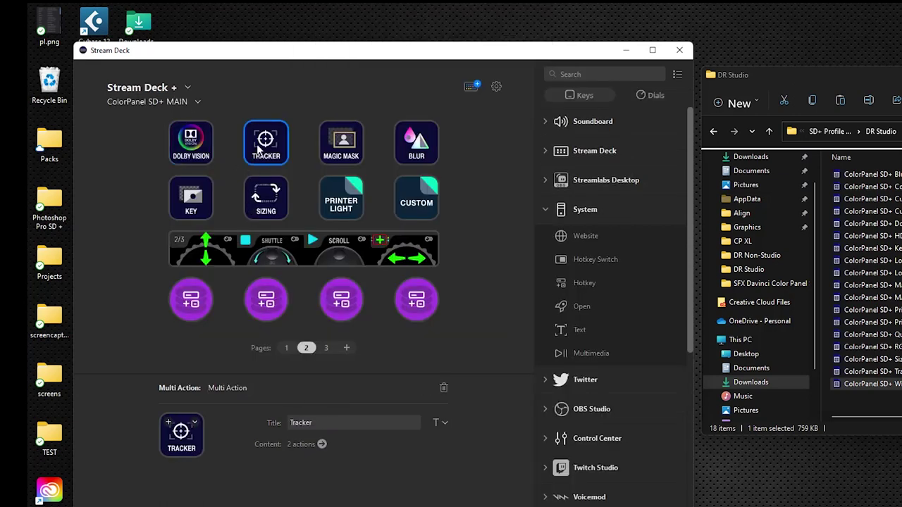
{"action": "left_click", "coordinate": [265, 141]}
{"action": "left_click", "coordinate": [340, 465]}
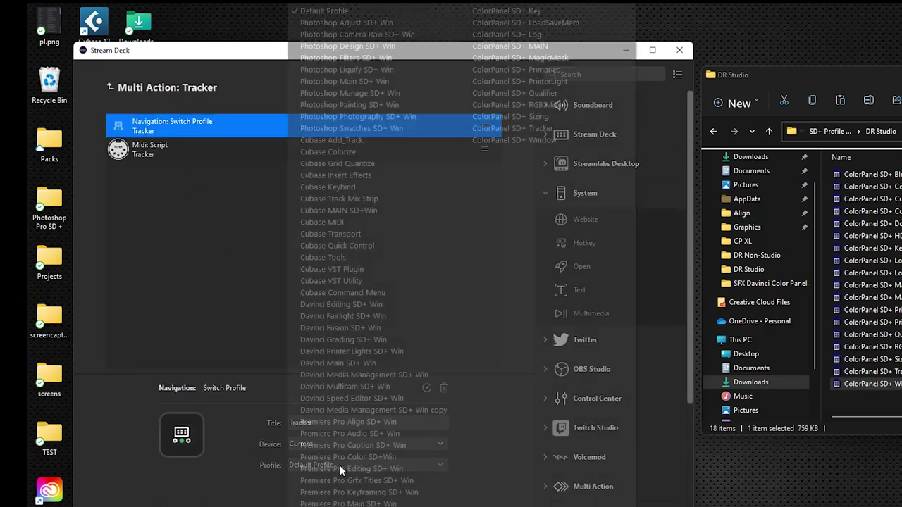
{"action": "left_click", "coordinate": [509, 133]}
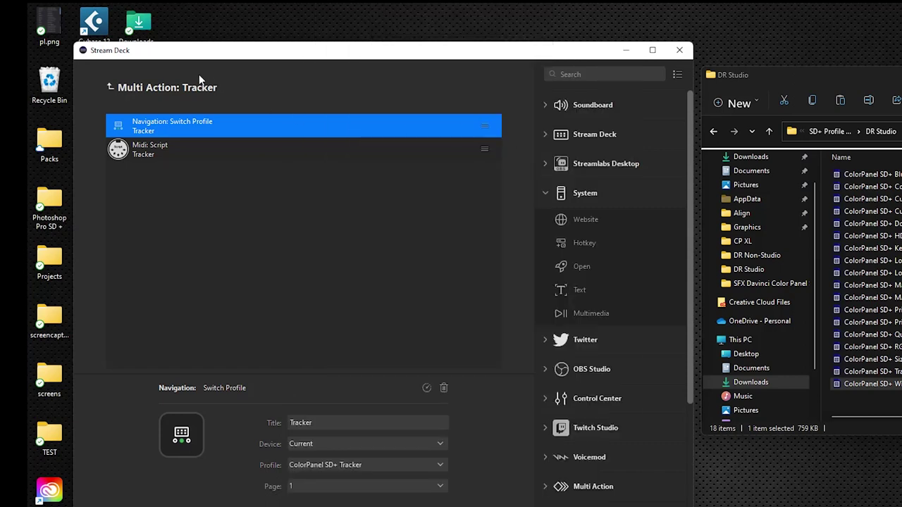
{"action": "left_click", "coordinate": [204, 86]}
Point Magic Mask to ColorPanel SD+ MagicMask and Blur to its matching ColorPanel SD+ profile.
{"action": "double_click", "coordinate": [335, 147]}
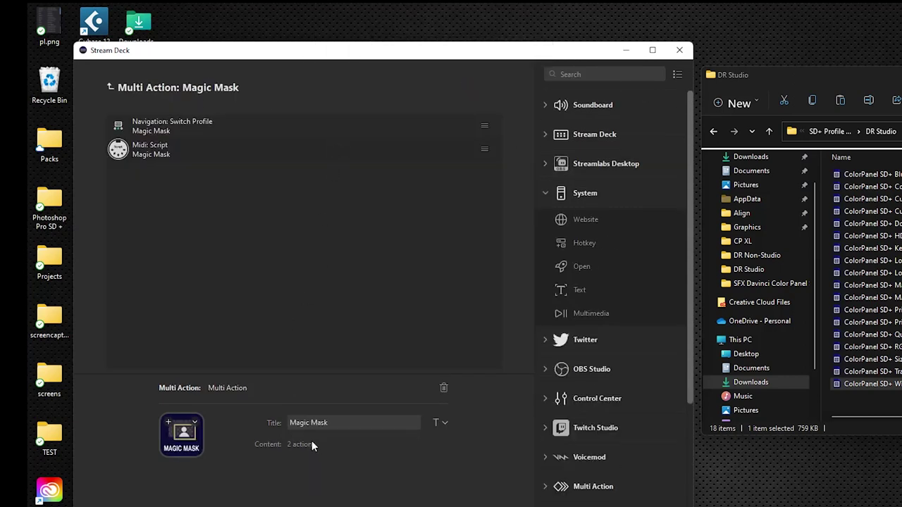
{"action": "left_click", "coordinate": [205, 127]}
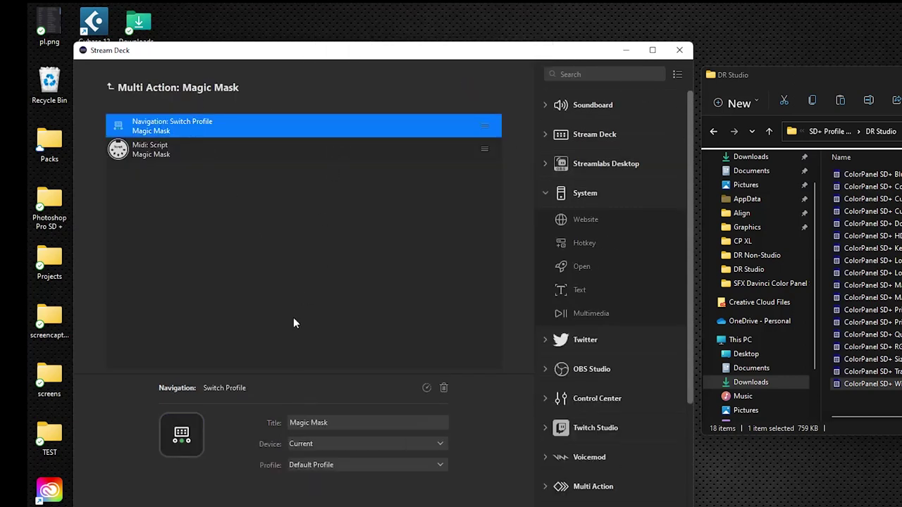
{"action": "left_click", "coordinate": [328, 462]}
{"action": "left_click", "coordinate": [537, 58]}
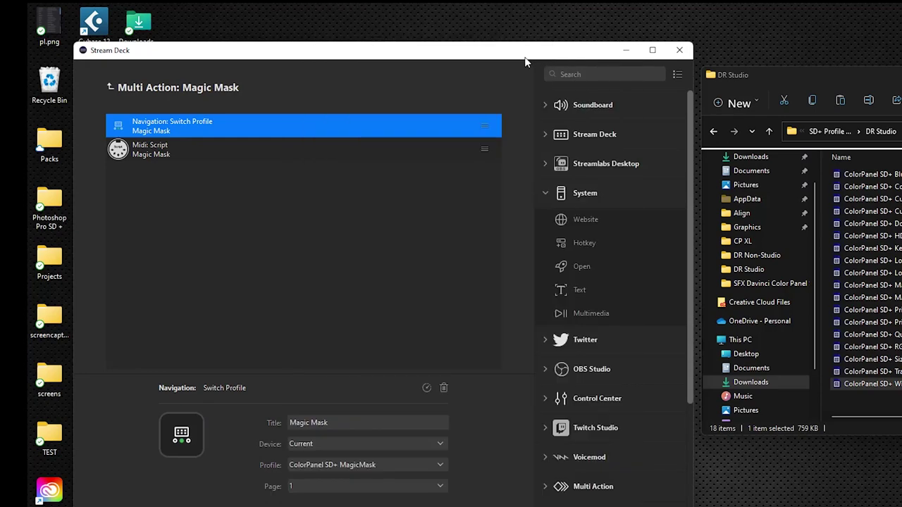
{"action": "left_click", "coordinate": [211, 86]}
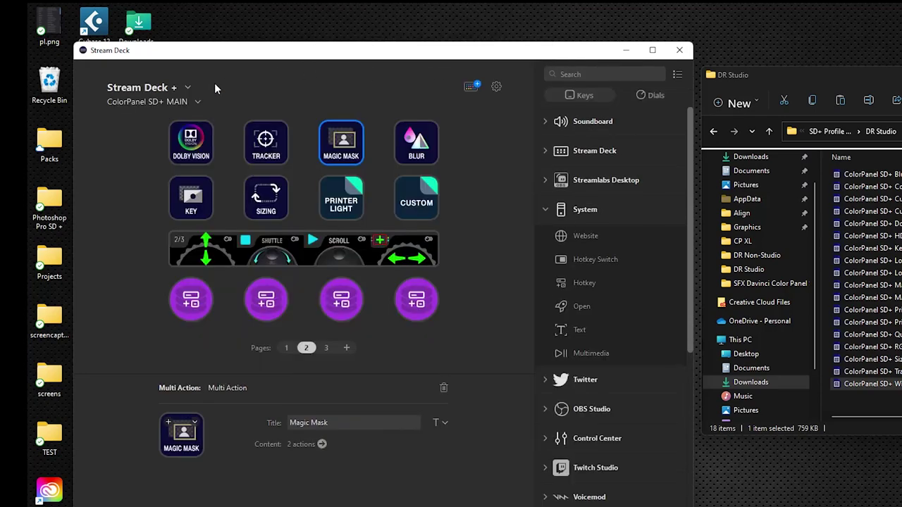
{"action": "double_click", "coordinate": [417, 143]}
{"action": "left_click", "coordinate": [201, 126]}
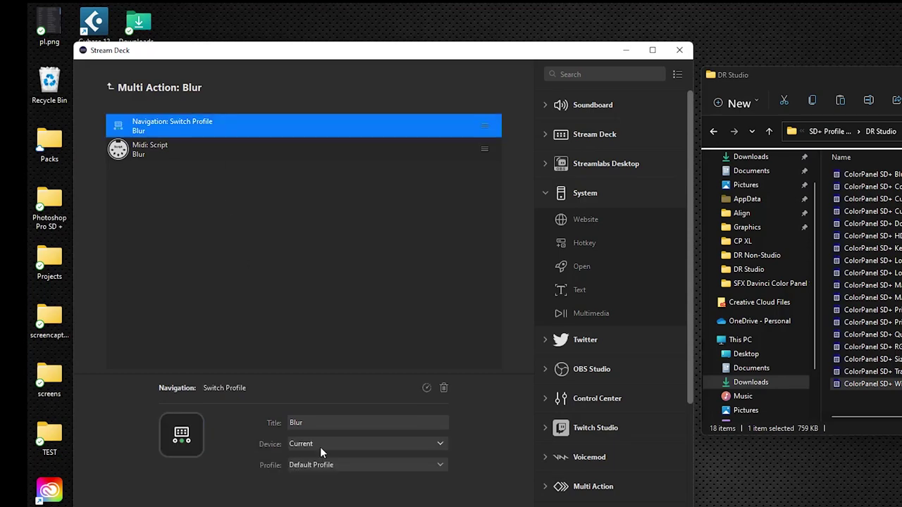
{"action": "left_click", "coordinate": [325, 465]}
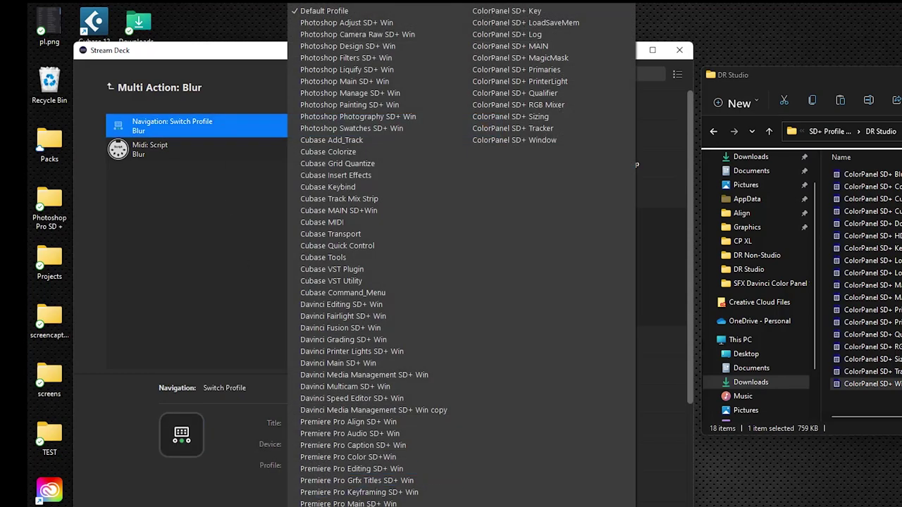
{"action": "left_click", "coordinate": [514, 139]}
{"action": "left_click", "coordinate": [169, 92]}
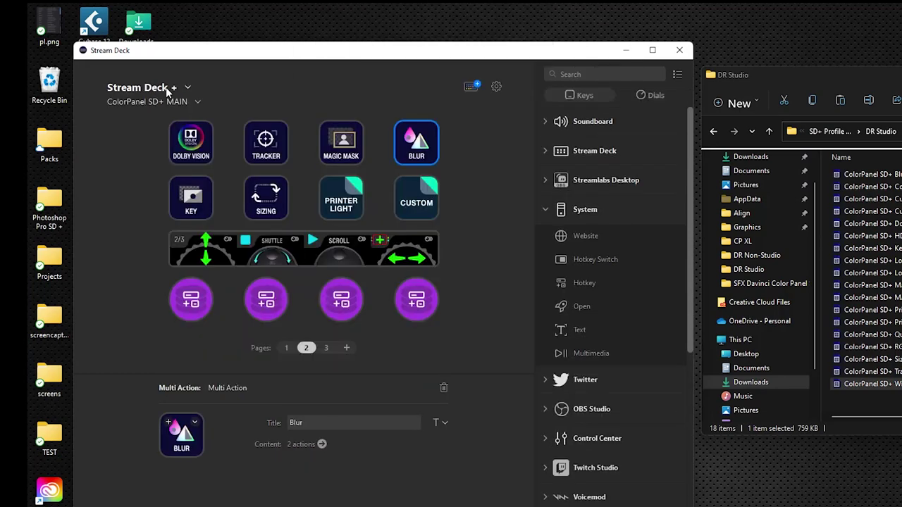
Point the Key and Sizing keys to ColorPanel SD+ Key and ColorPanel SD+ Sizing.
{"action": "double_click", "coordinate": [190, 204]}
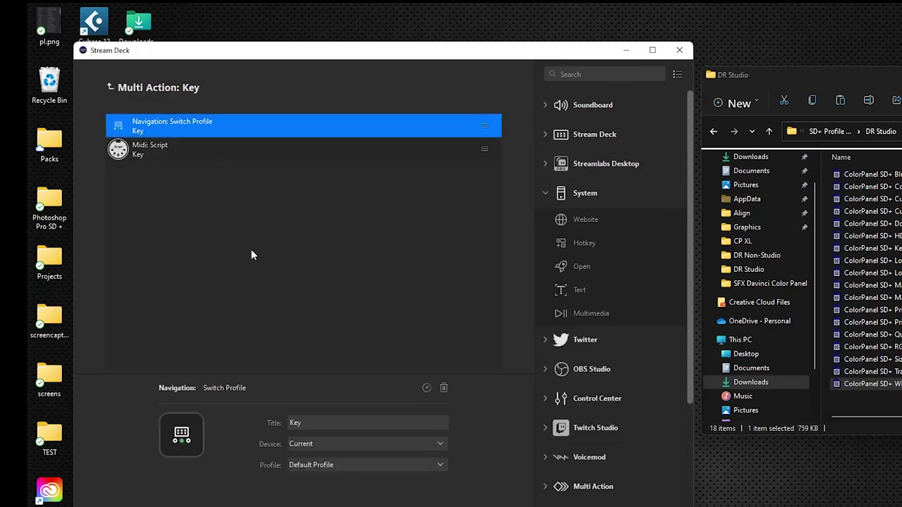
{"action": "left_click", "coordinate": [334, 461]}
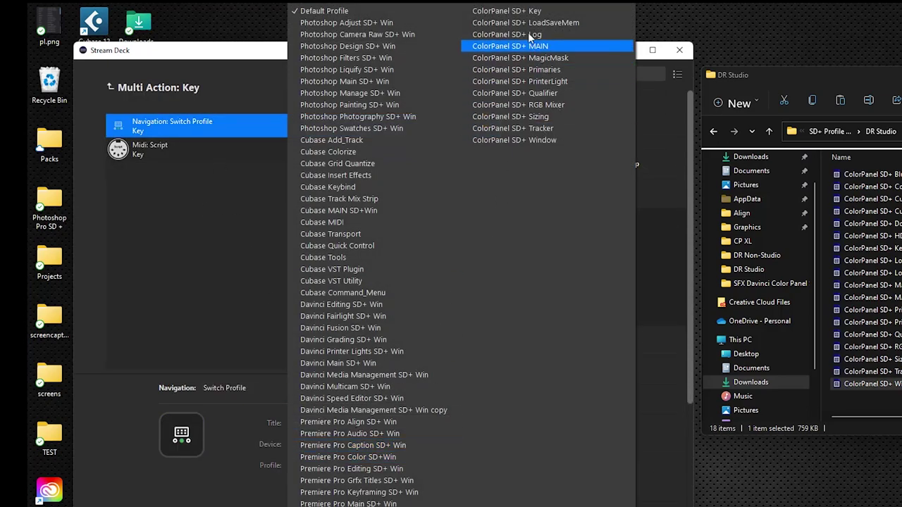
{"action": "left_click", "coordinate": [522, 13]}
{"action": "left_click", "coordinate": [173, 90]}
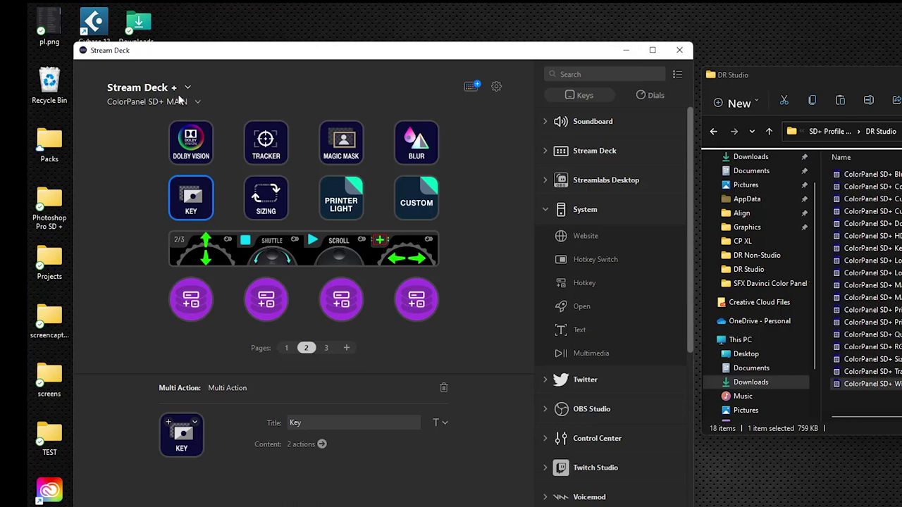
{"action": "double_click", "coordinate": [259, 202]}
{"action": "left_click", "coordinate": [171, 124]}
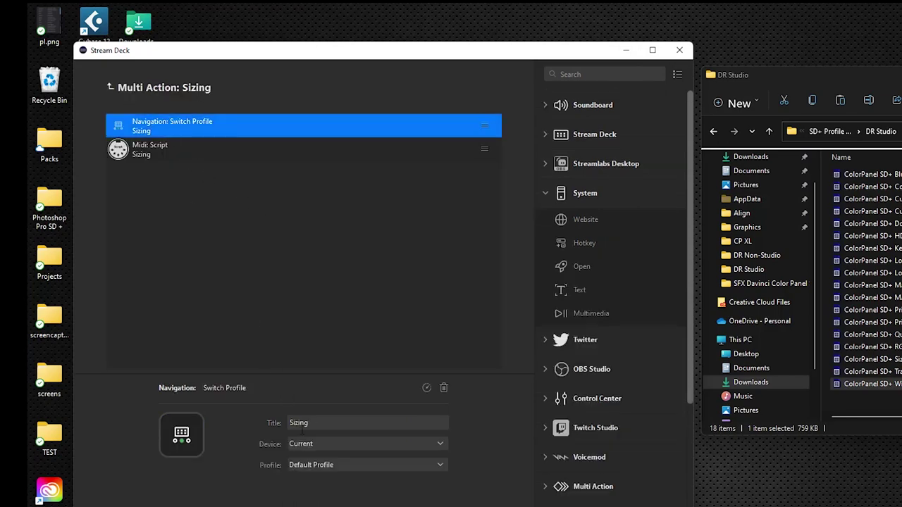
{"action": "left_click", "coordinate": [319, 467]}
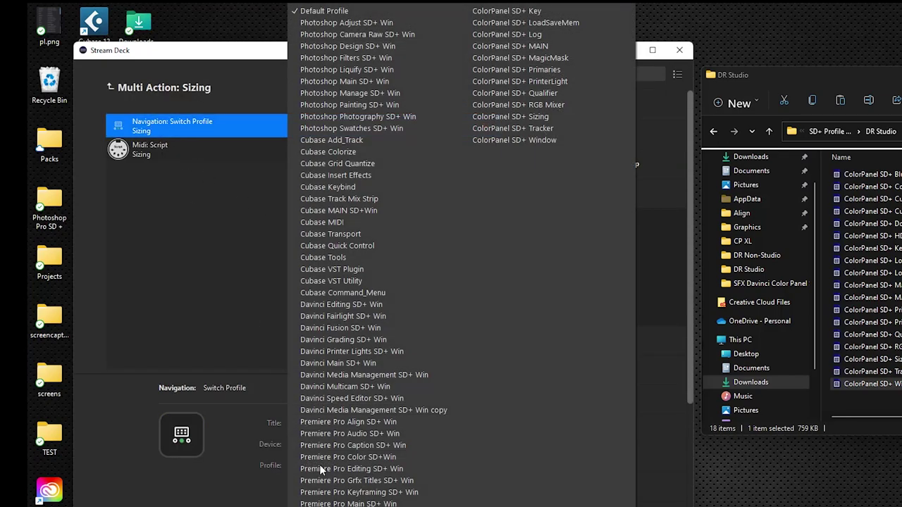
{"action": "left_click", "coordinate": [520, 121]}
{"action": "left_click", "coordinate": [169, 88]}
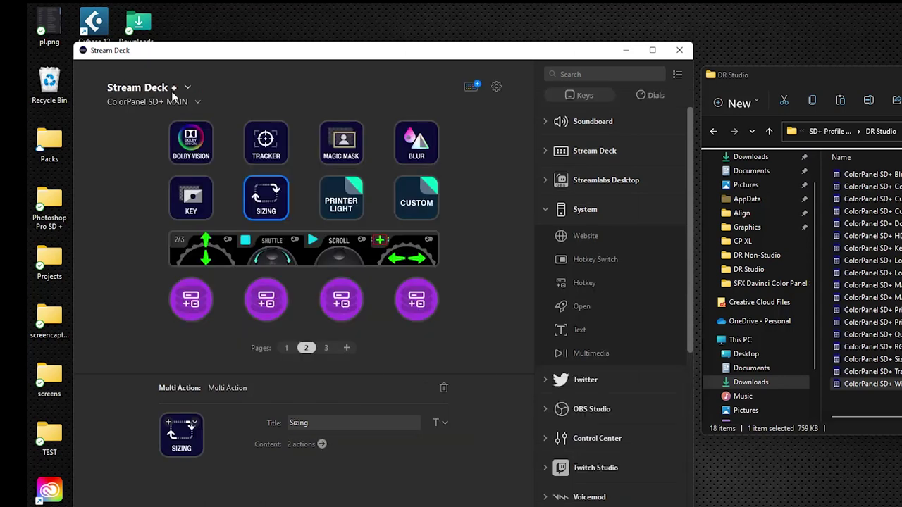
Set Printer Light's target profile to ColorPanel SD+ PrinterLight and Custom's to ColorPanel SD+ Custom.
{"action": "left_click", "coordinate": [329, 202]}
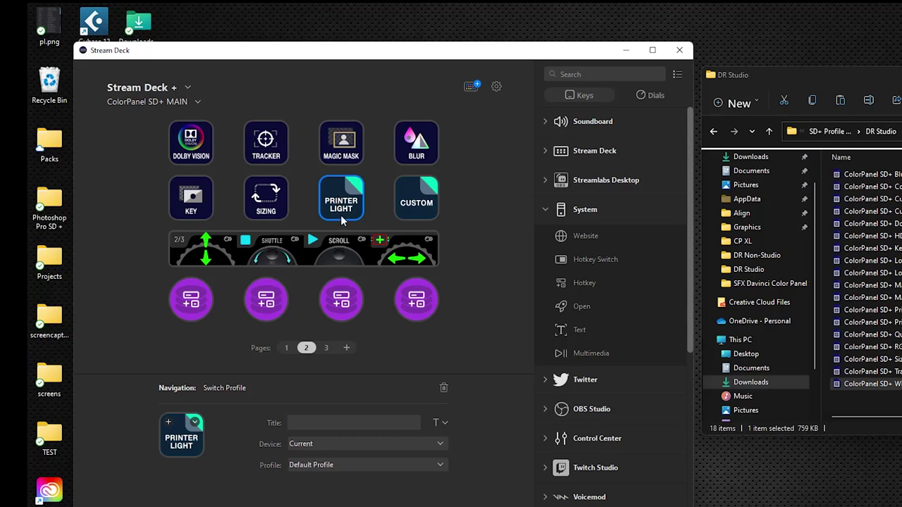
{"action": "left_click", "coordinate": [340, 464]}
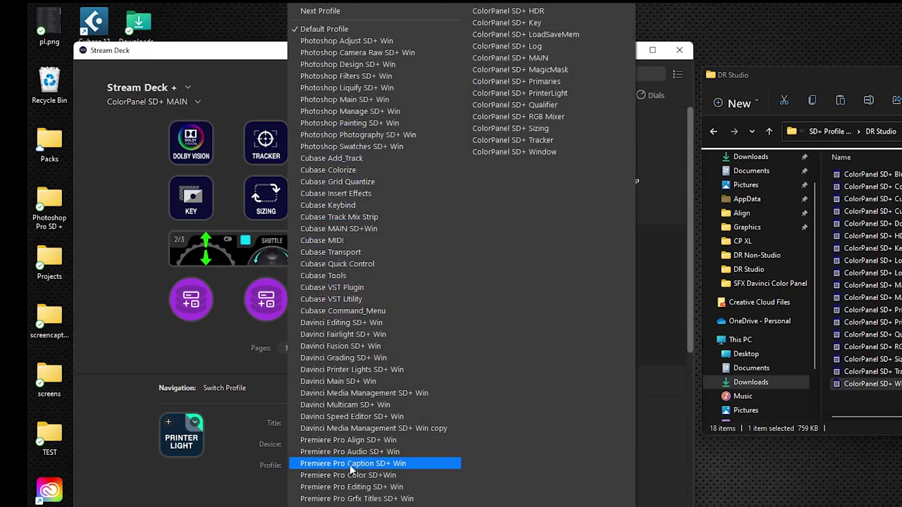
{"action": "left_click", "coordinate": [525, 93]}
{"action": "left_click", "coordinate": [416, 202]}
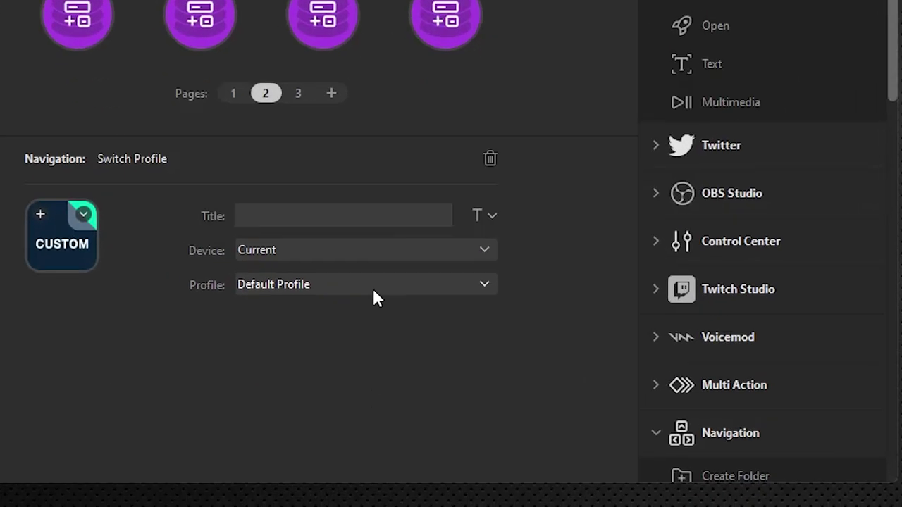
{"action": "left_click", "coordinate": [373, 291]}
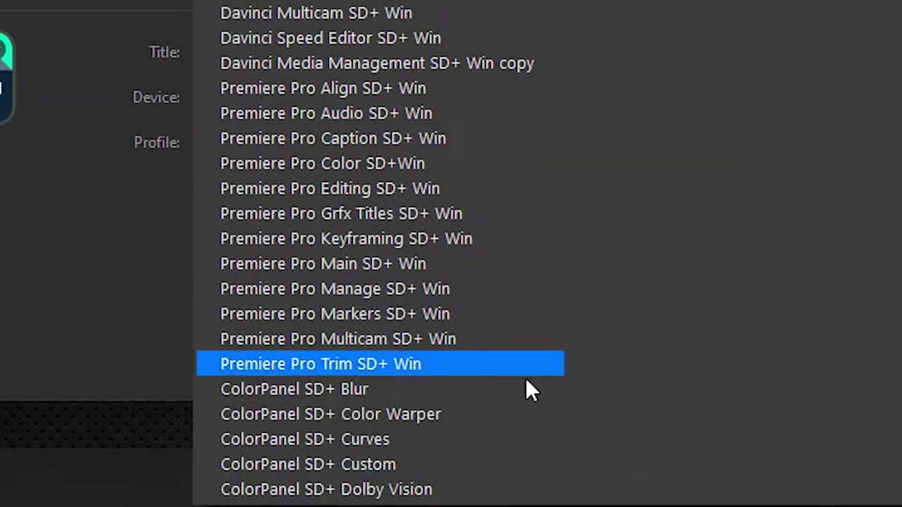
{"action": "left_click", "coordinate": [490, 506]}
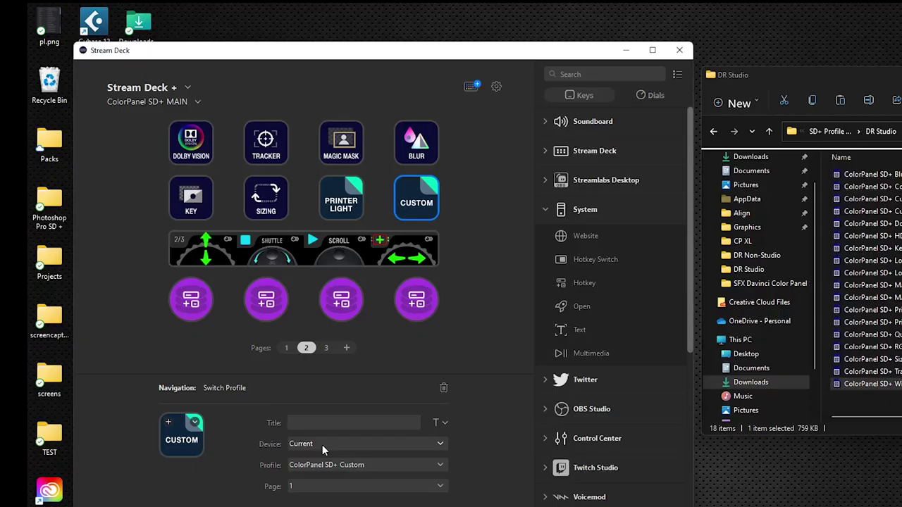